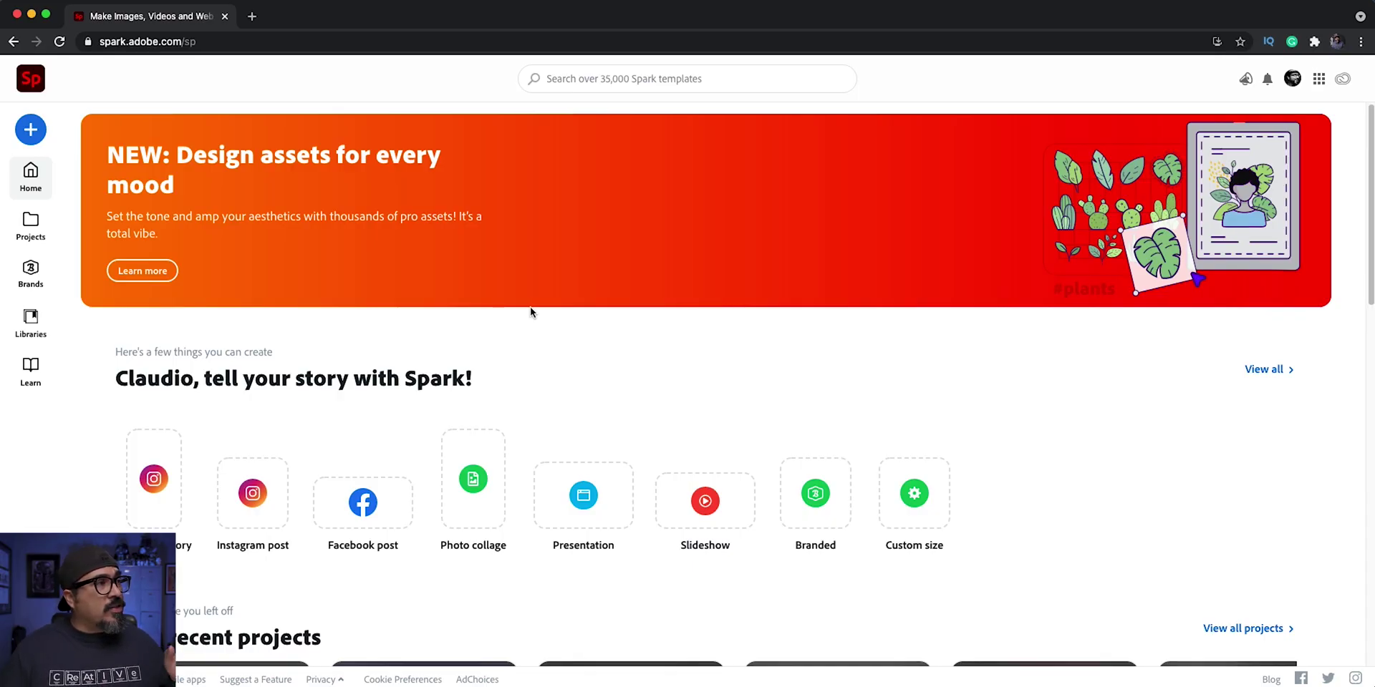
Start a blank custom-size graphic at 2560 × 2560 px.
{"action": "left_click", "coordinate": [30, 130]}
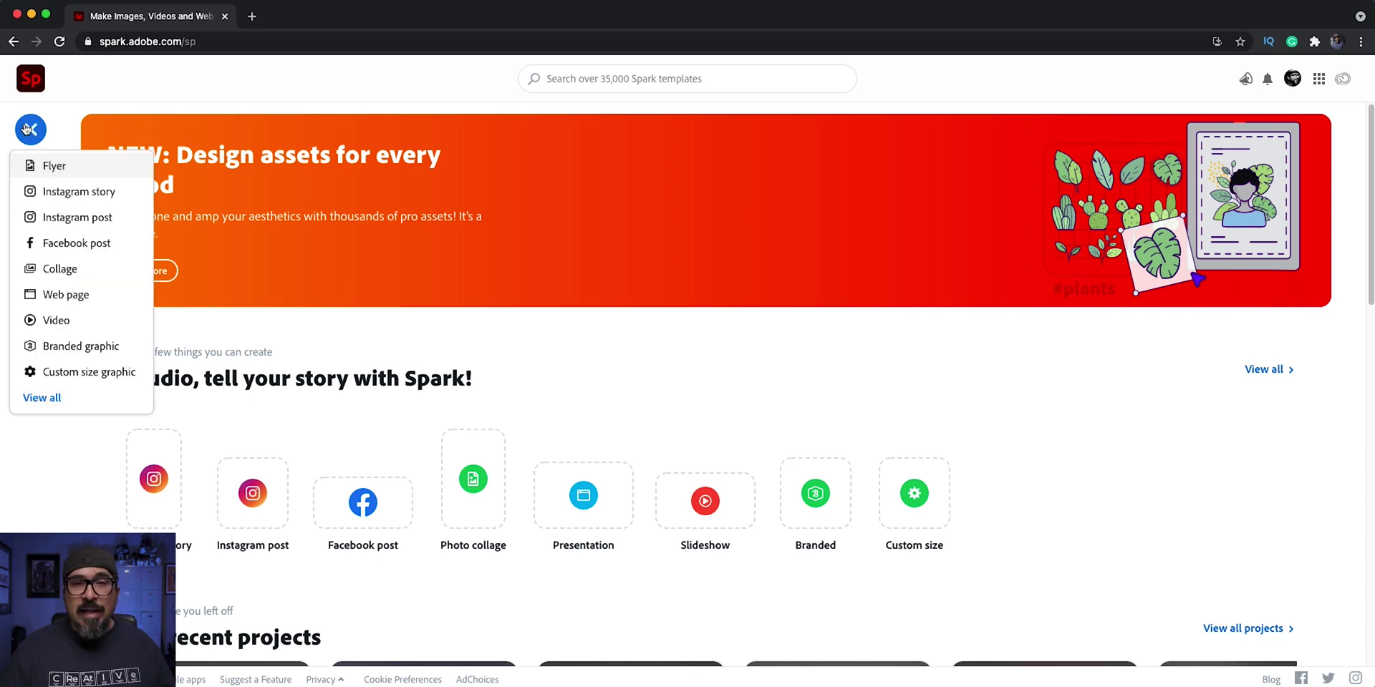
{"action": "left_click", "coordinate": [81, 374]}
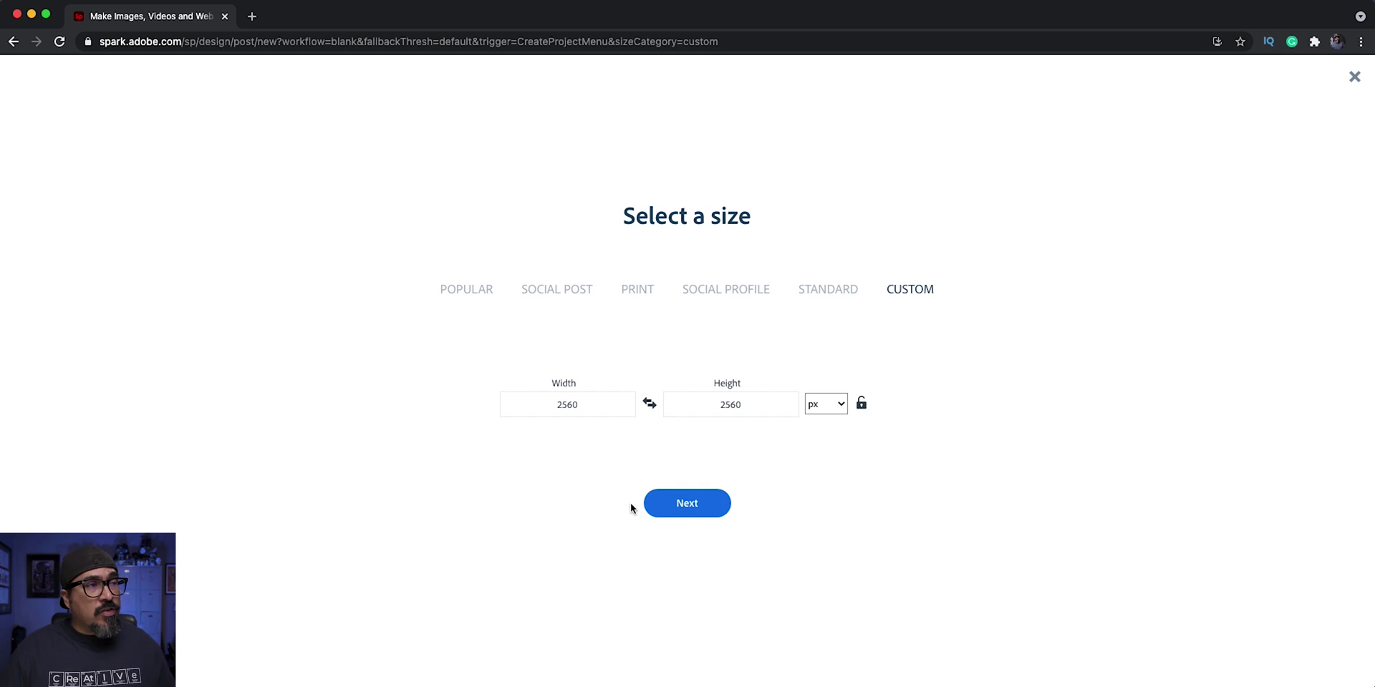
{"action": "left_click", "coordinate": [672, 505]}
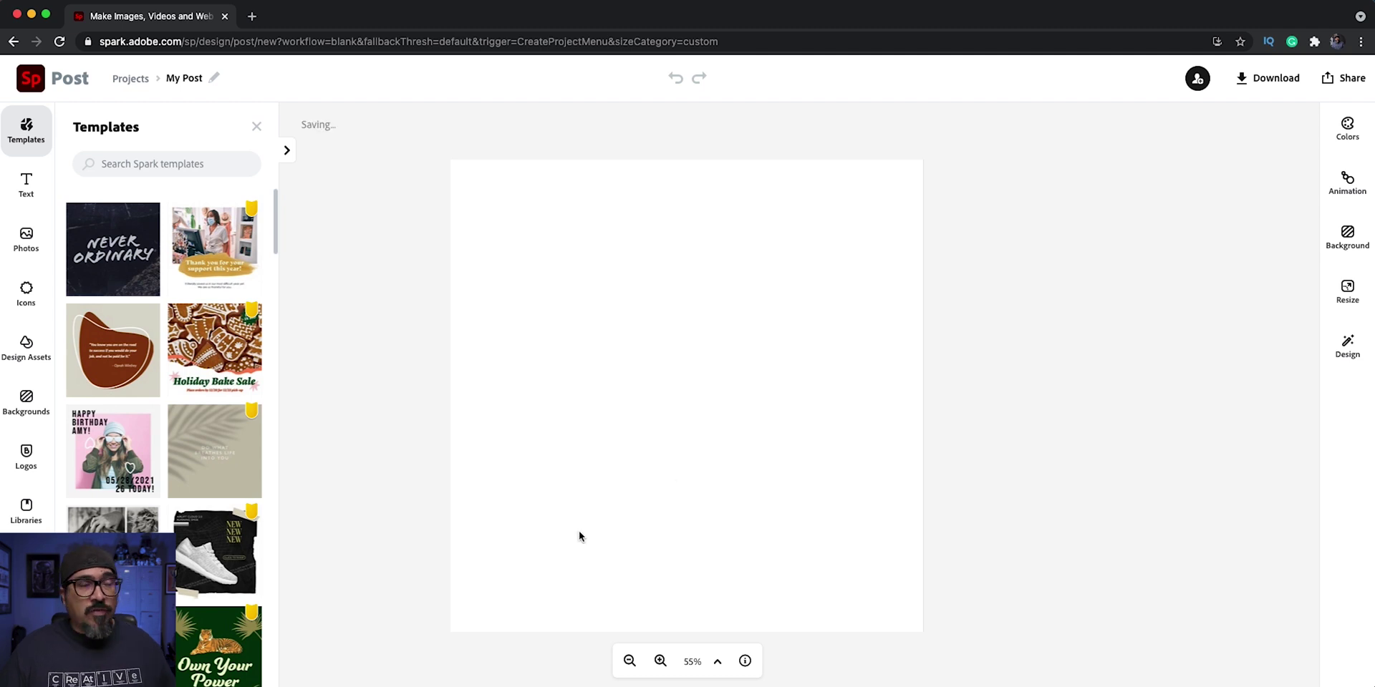
Add the I AM CLAUDIUS logo from the brand Logos, enlarge it, and centre it on the canvas.
{"action": "left_click", "coordinate": [22, 458]}
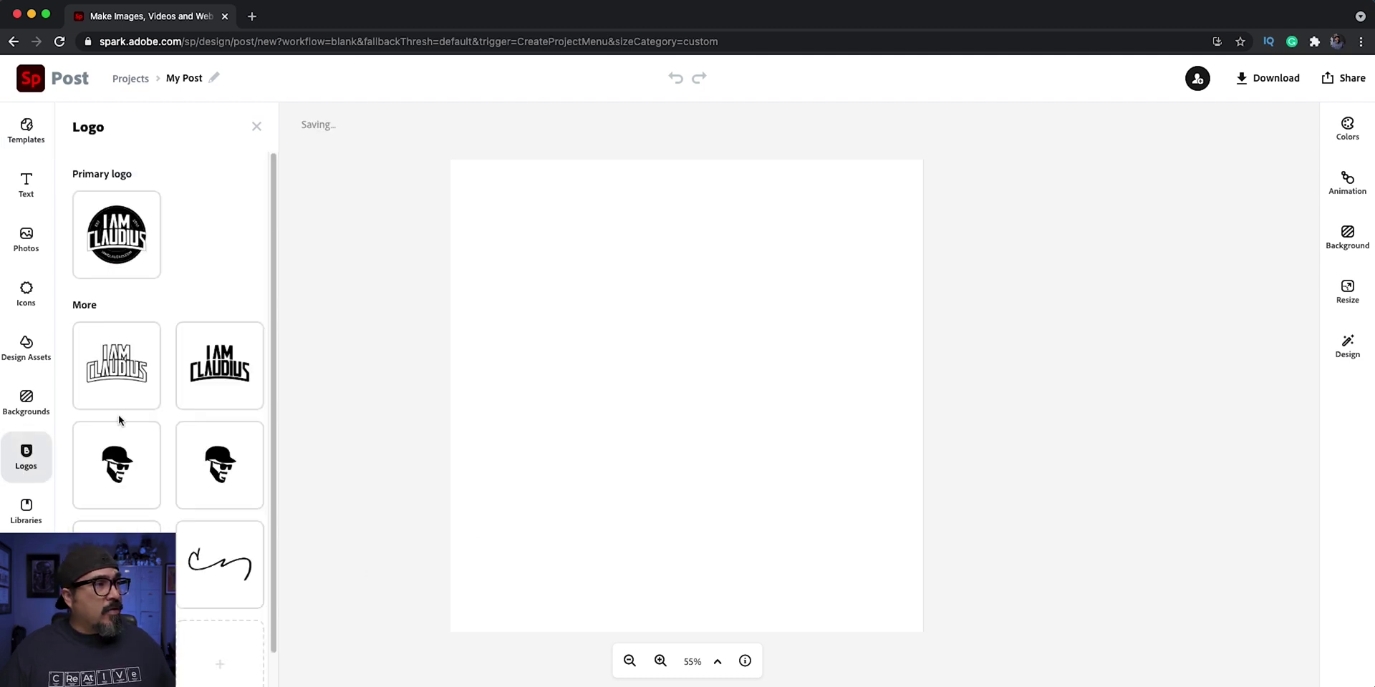
{"action": "left_click", "coordinate": [222, 375]}
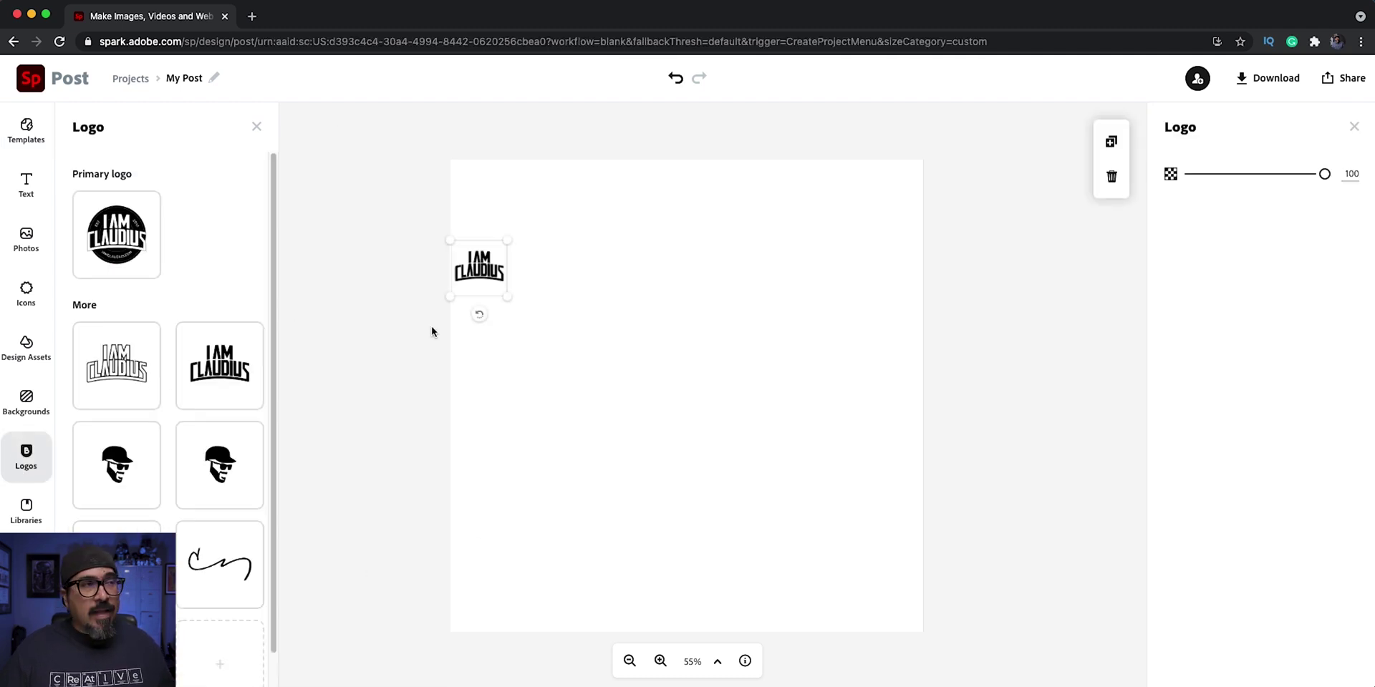
{"action": "left_click_drag", "start_coordinate": [510, 299], "coordinate": [874, 503]}
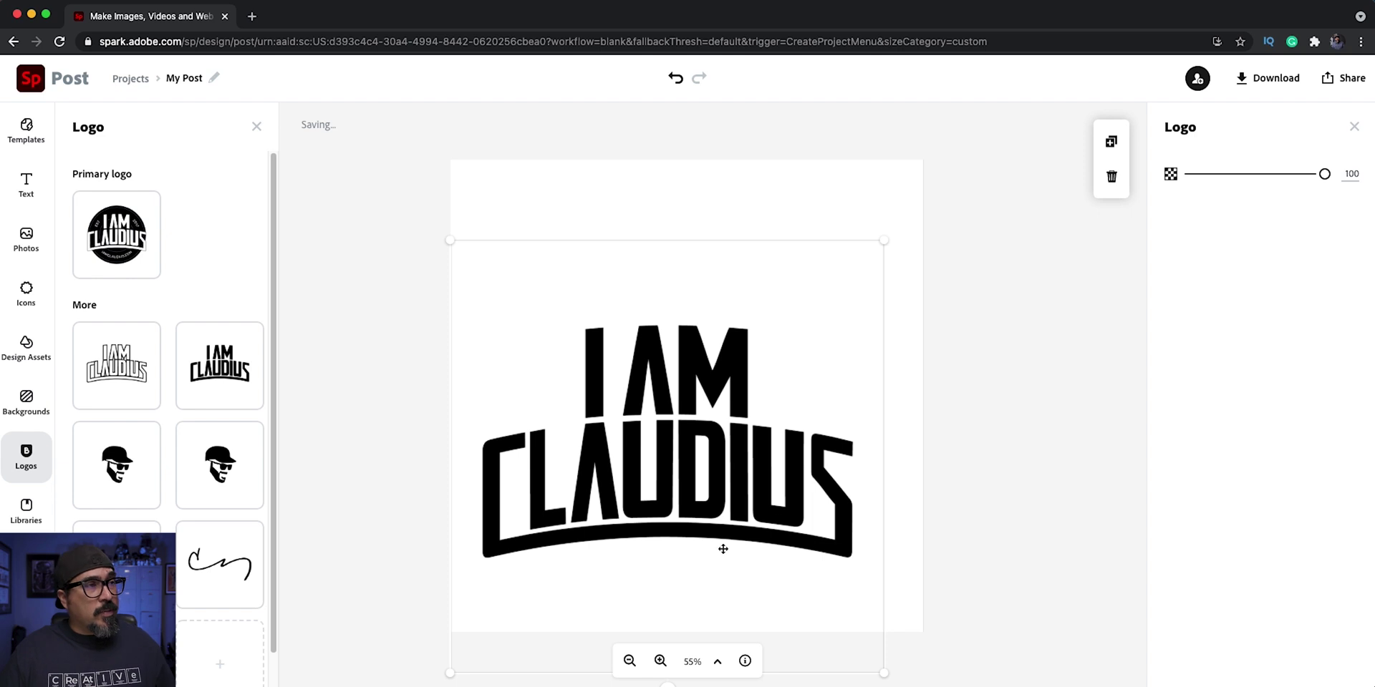
{"action": "left_click_drag", "start_coordinate": [692, 516], "coordinate": [712, 462]}
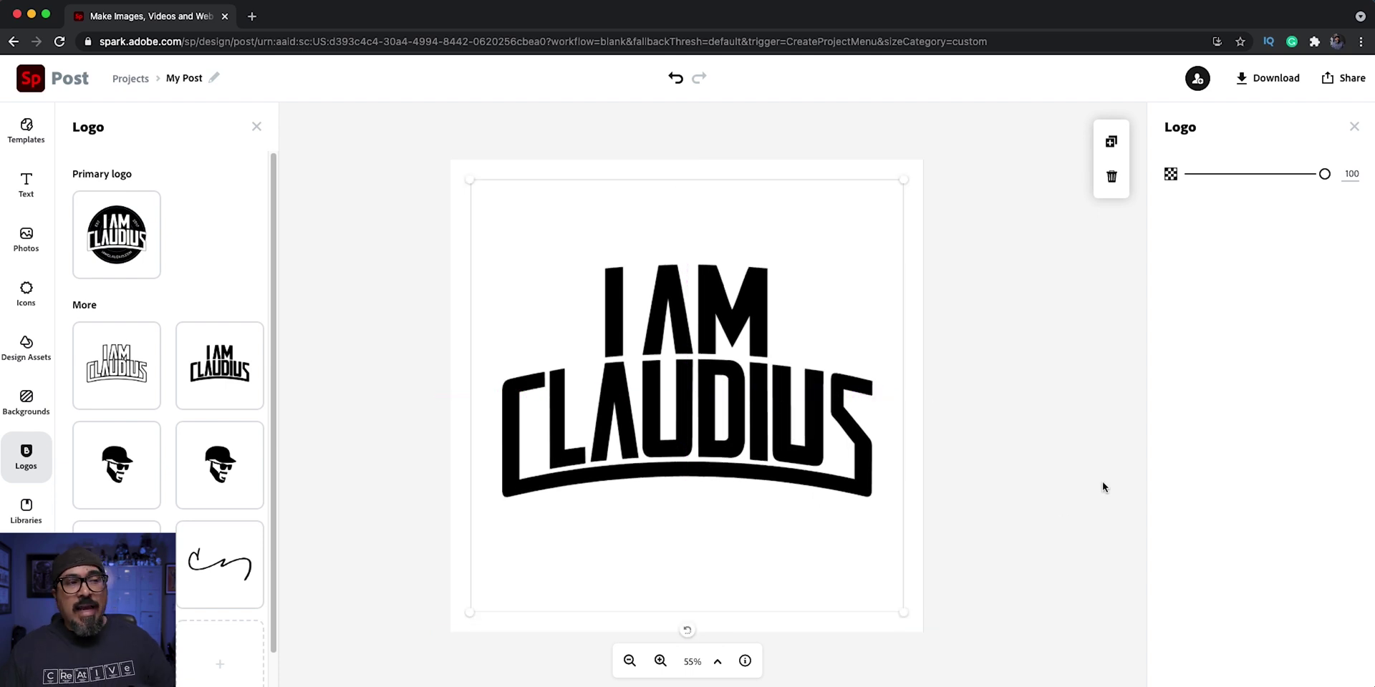
{"action": "left_click", "coordinate": [996, 502]}
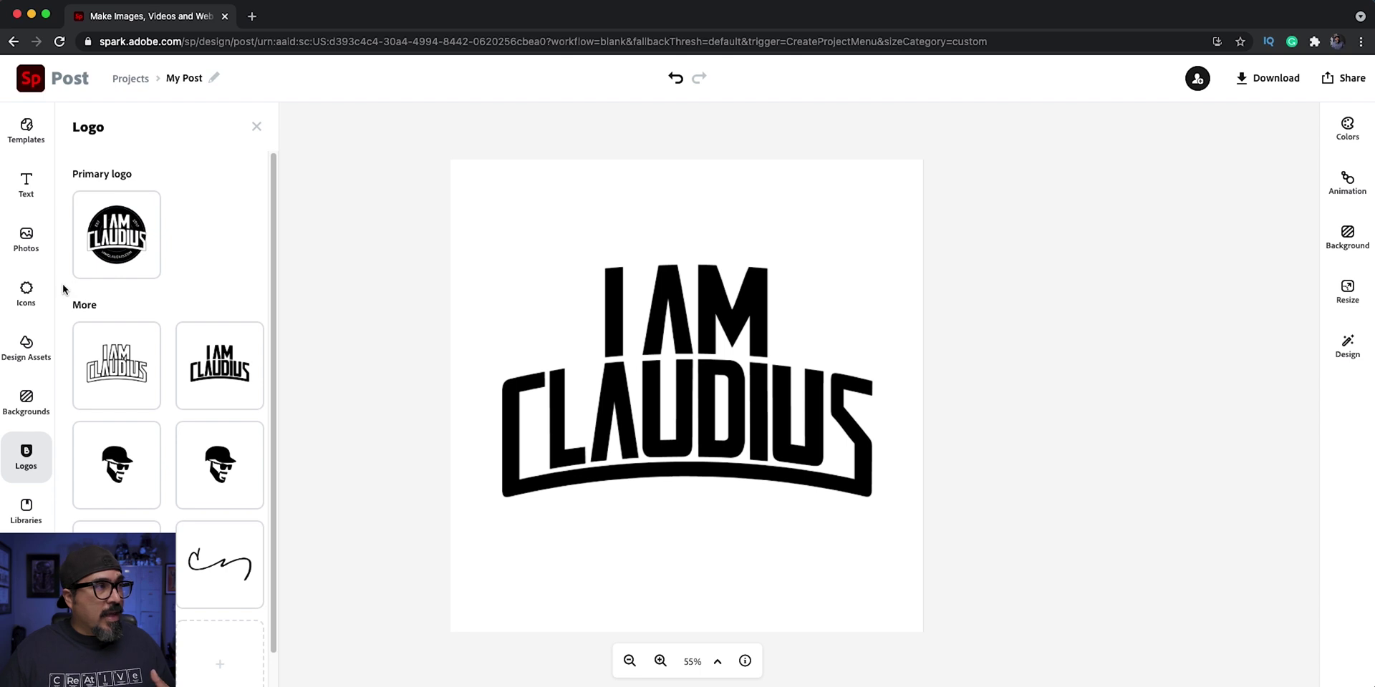
Search the icon library for 'leaves' instead of 'badge'.
{"action": "left_click", "coordinate": [25, 294]}
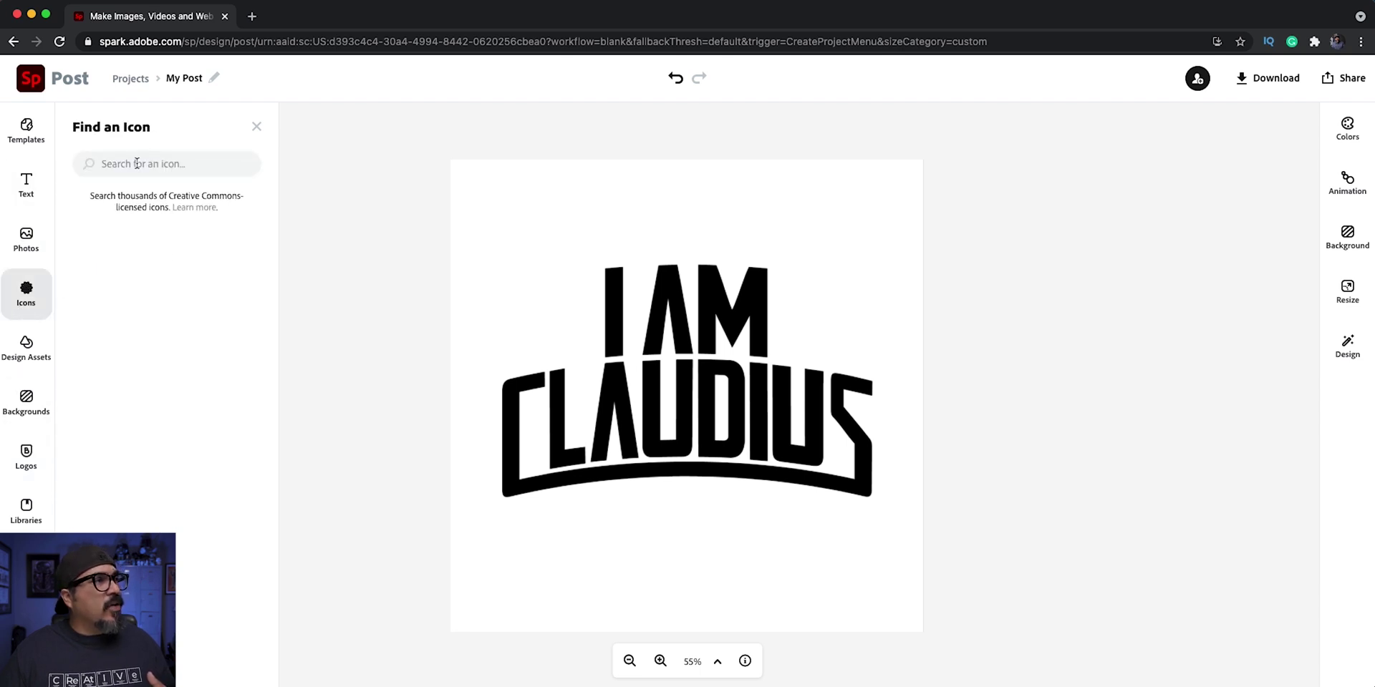
{"action": "left_click", "coordinate": [136, 164]}
{"action": "type", "text": "badge"}
{"action": "double_click", "coordinate": [121, 164]}
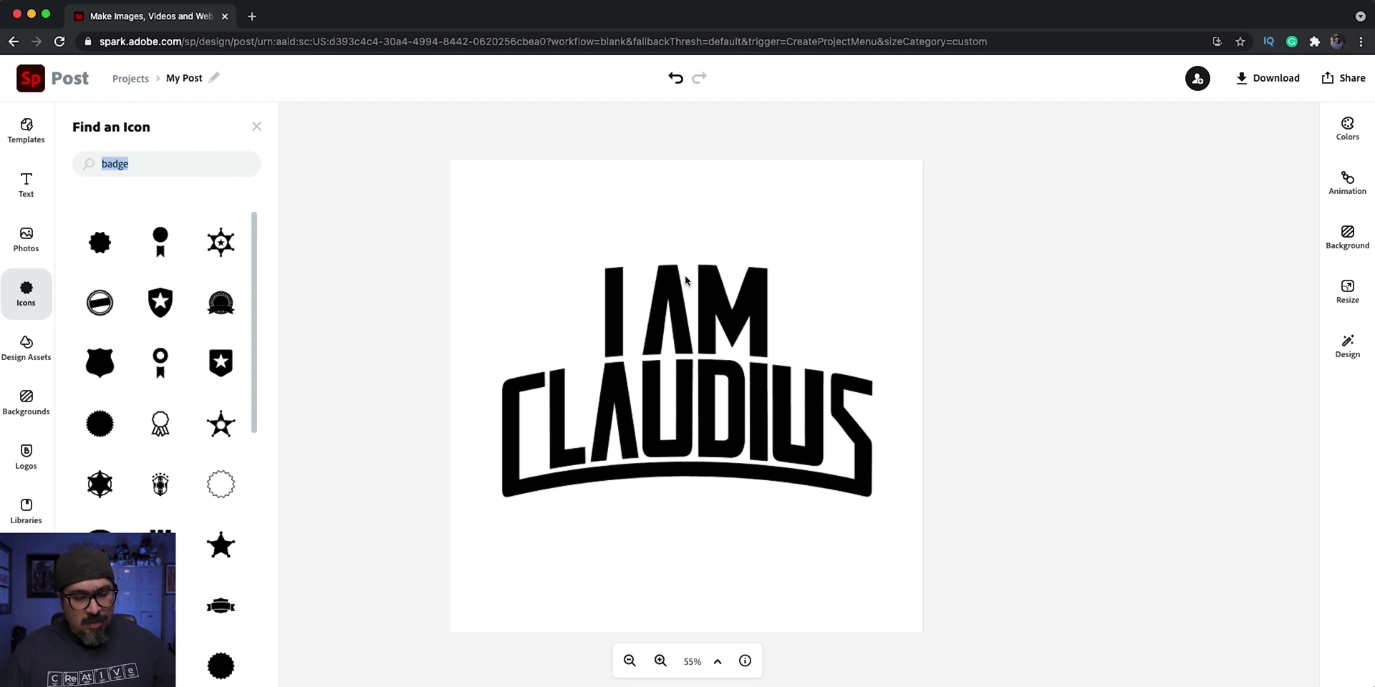
{"action": "type", "text": "lea"}
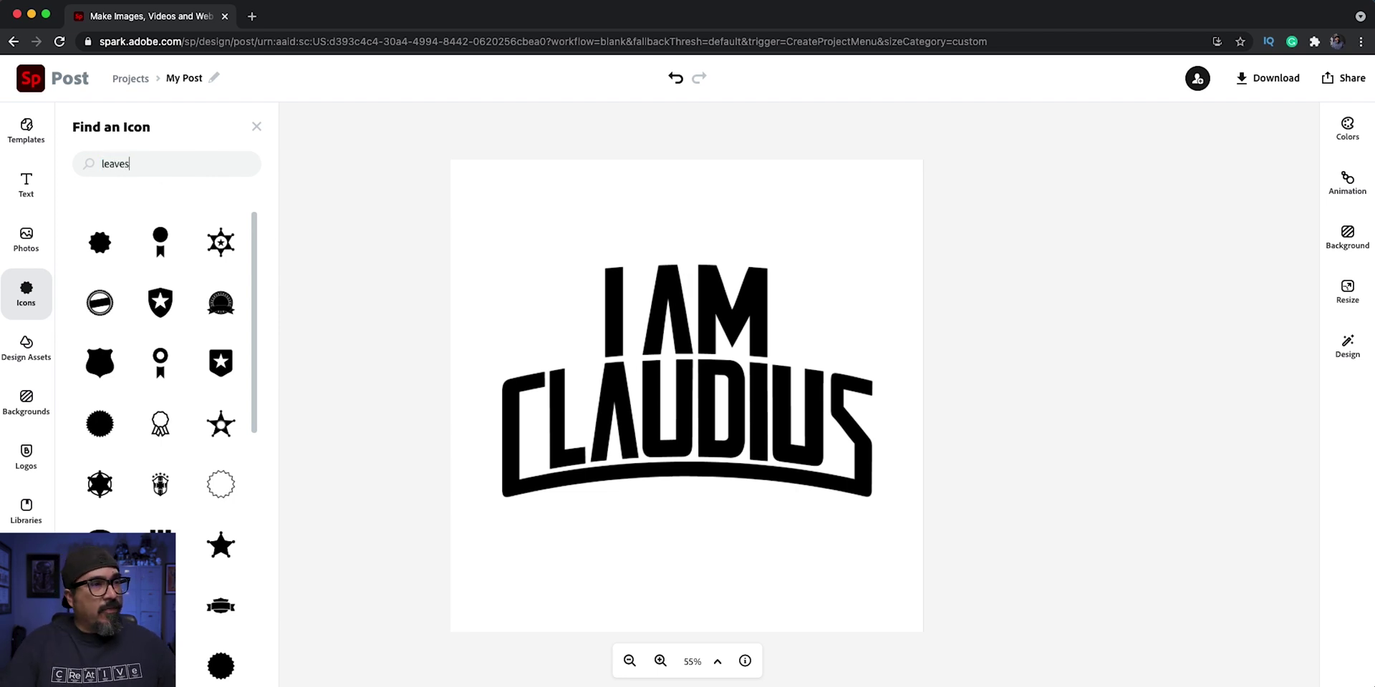
{"action": "type", "text": "ves"}
{"action": "key", "text": "Return"}
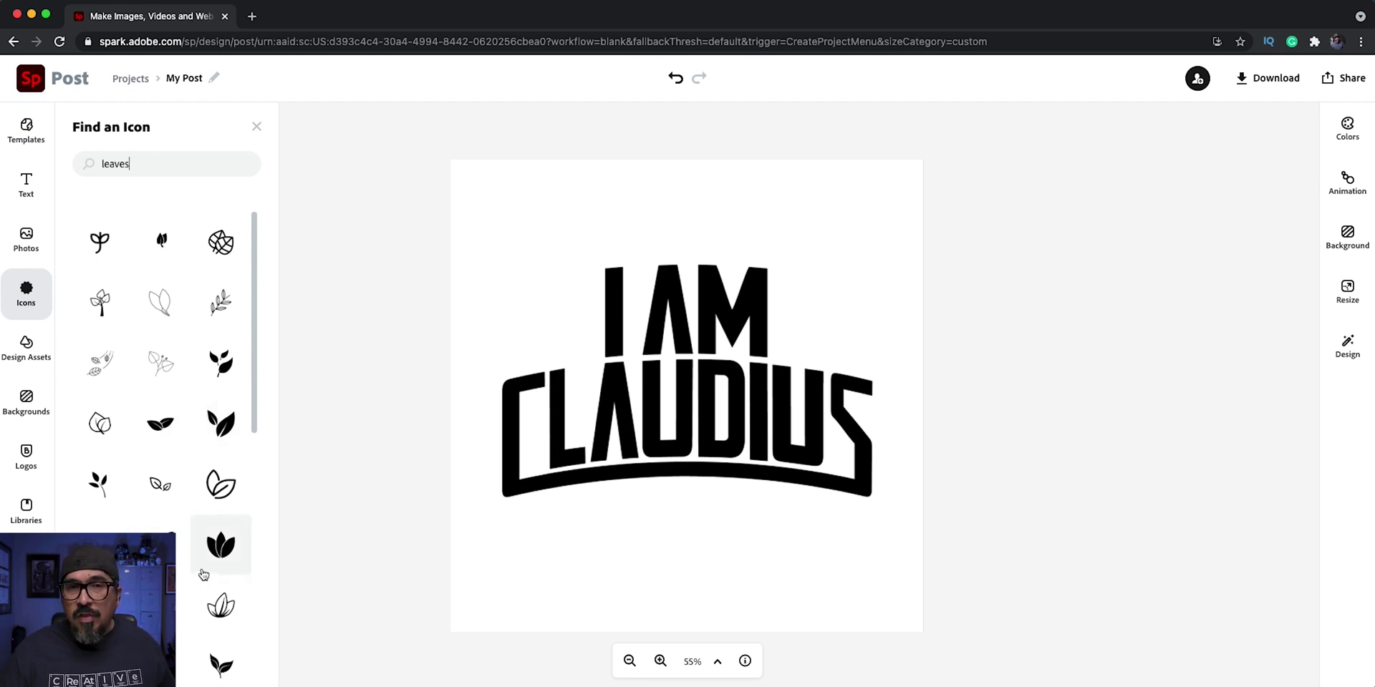
Place a leaf-branch icon, shrink it, and position it beside the upper-left of 'I AM'.
{"action": "left_click_drag", "start_coordinate": [160, 606], "coordinate": [494, 404]}
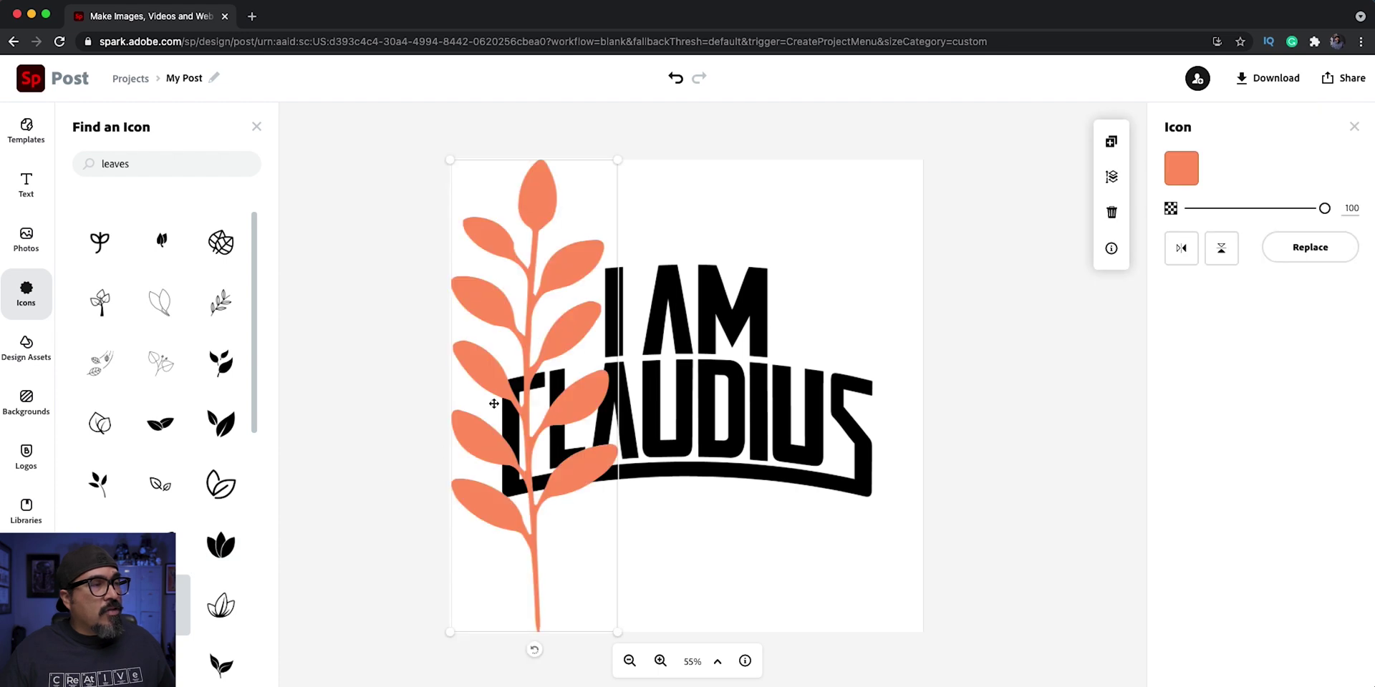
{"action": "left_click_drag", "start_coordinate": [615, 630], "coordinate": [534, 362]}
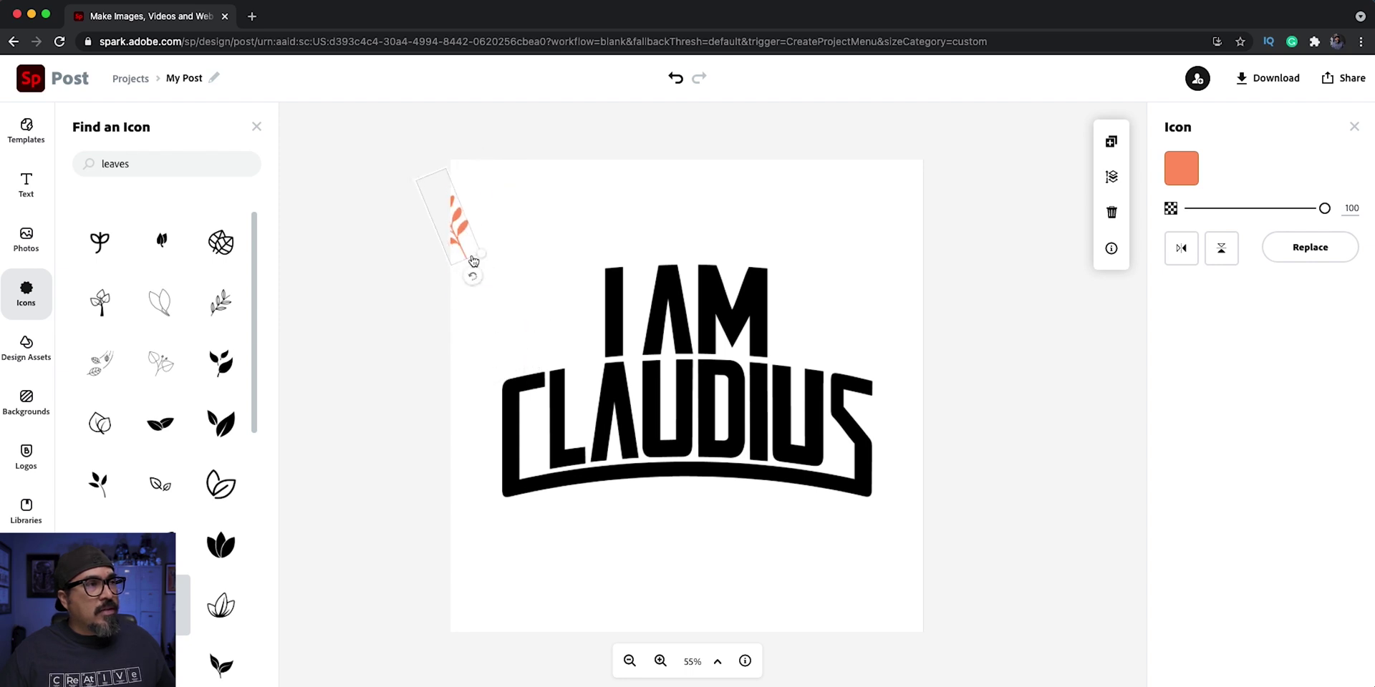
{"action": "left_click_drag", "start_coordinate": [467, 240], "coordinate": [531, 262]}
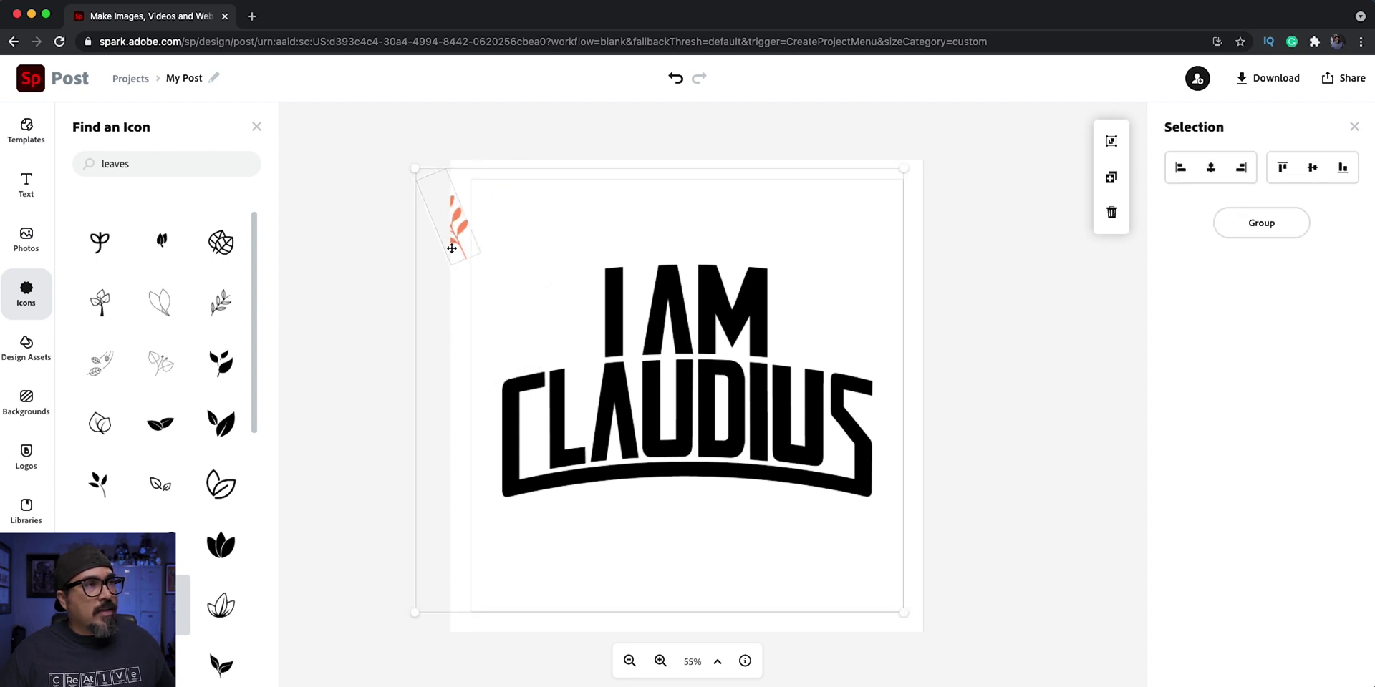
{"action": "left_click", "coordinate": [404, 244]}
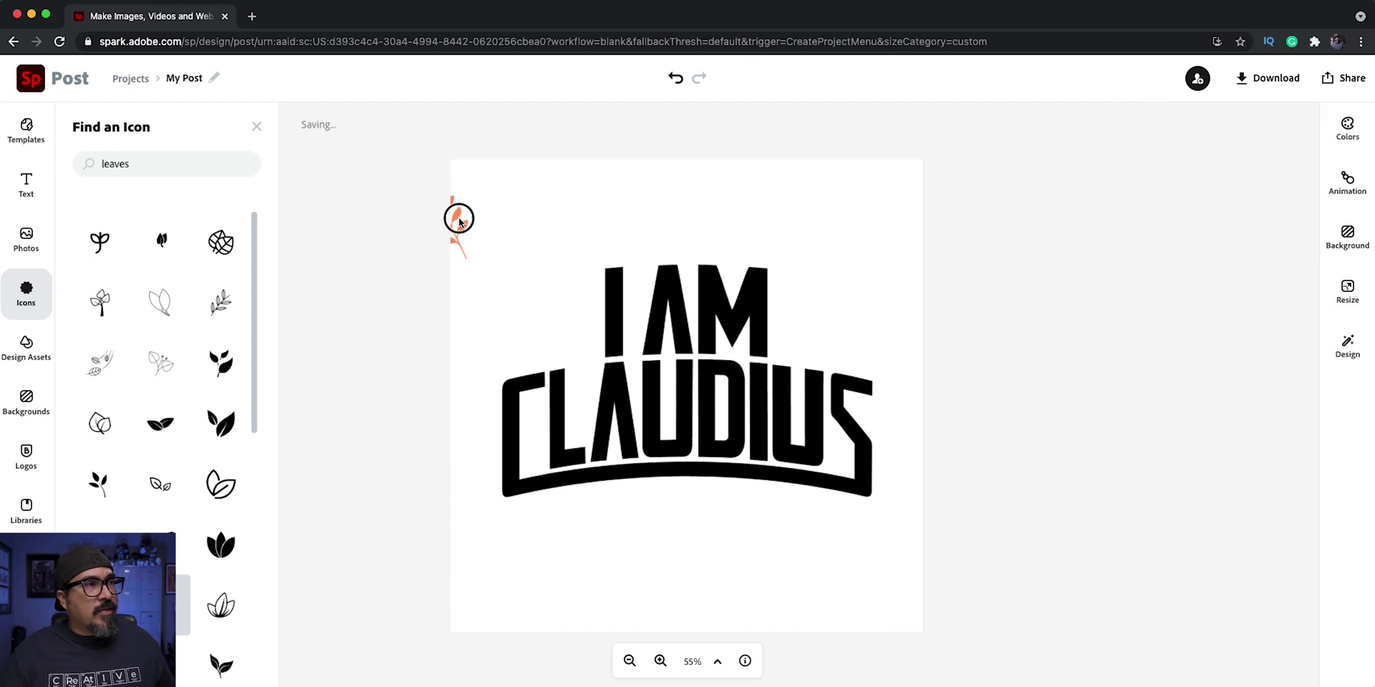
{"action": "left_click_drag", "start_coordinate": [457, 215], "coordinate": [575, 312]}
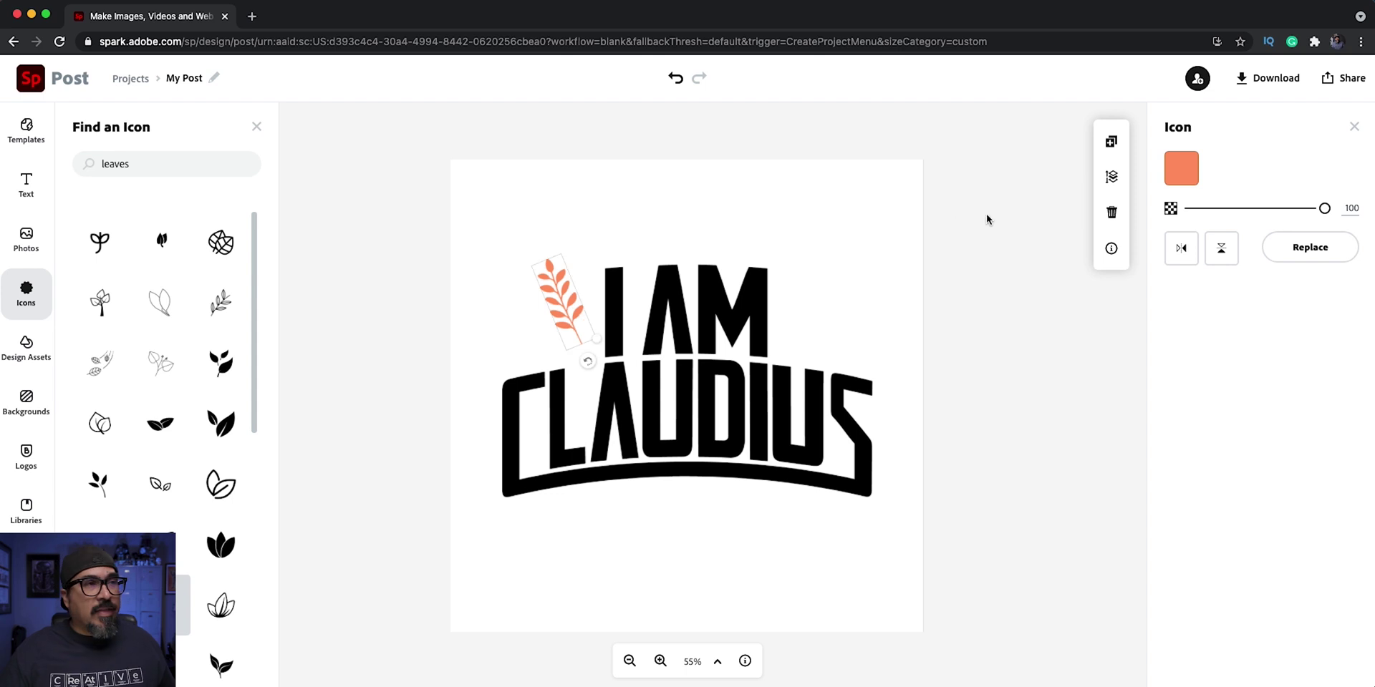
Recolour the leaf-branch icon pure black from the More swatches, then deselect it.
{"action": "left_click", "coordinate": [1183, 171]}
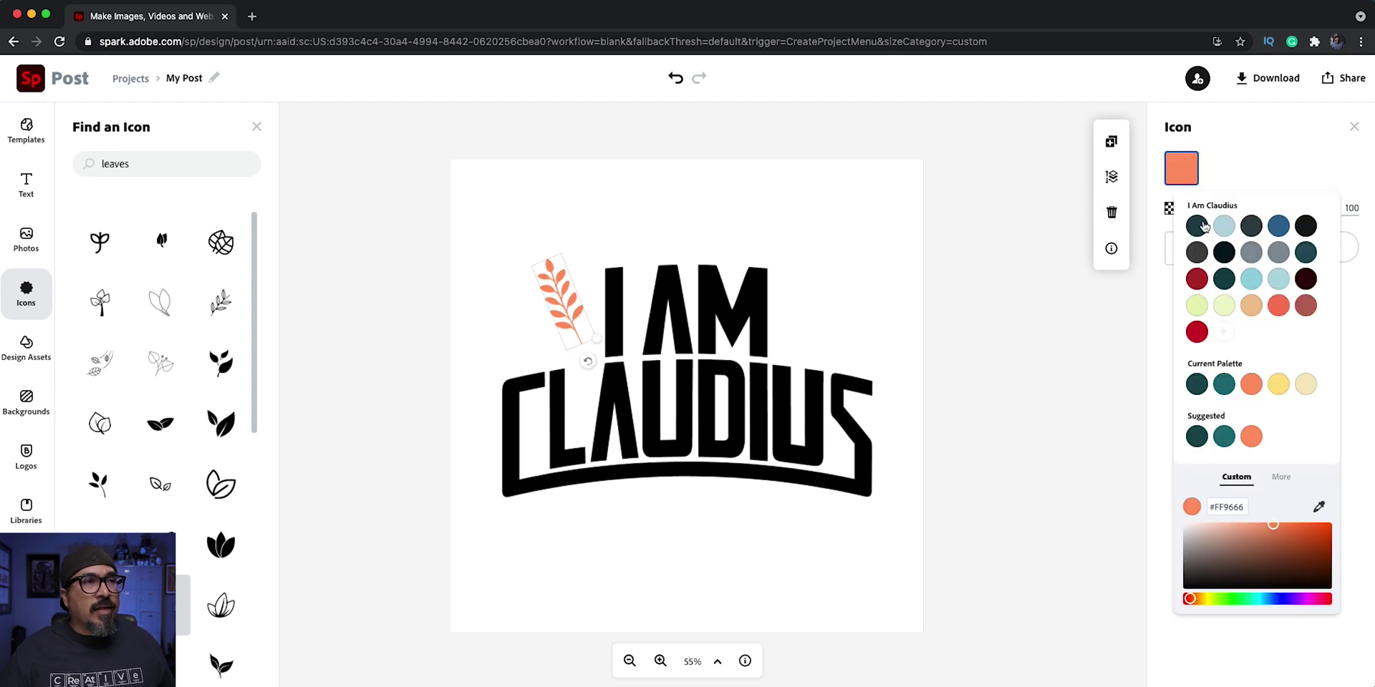
{"action": "left_click", "coordinate": [1305, 226]}
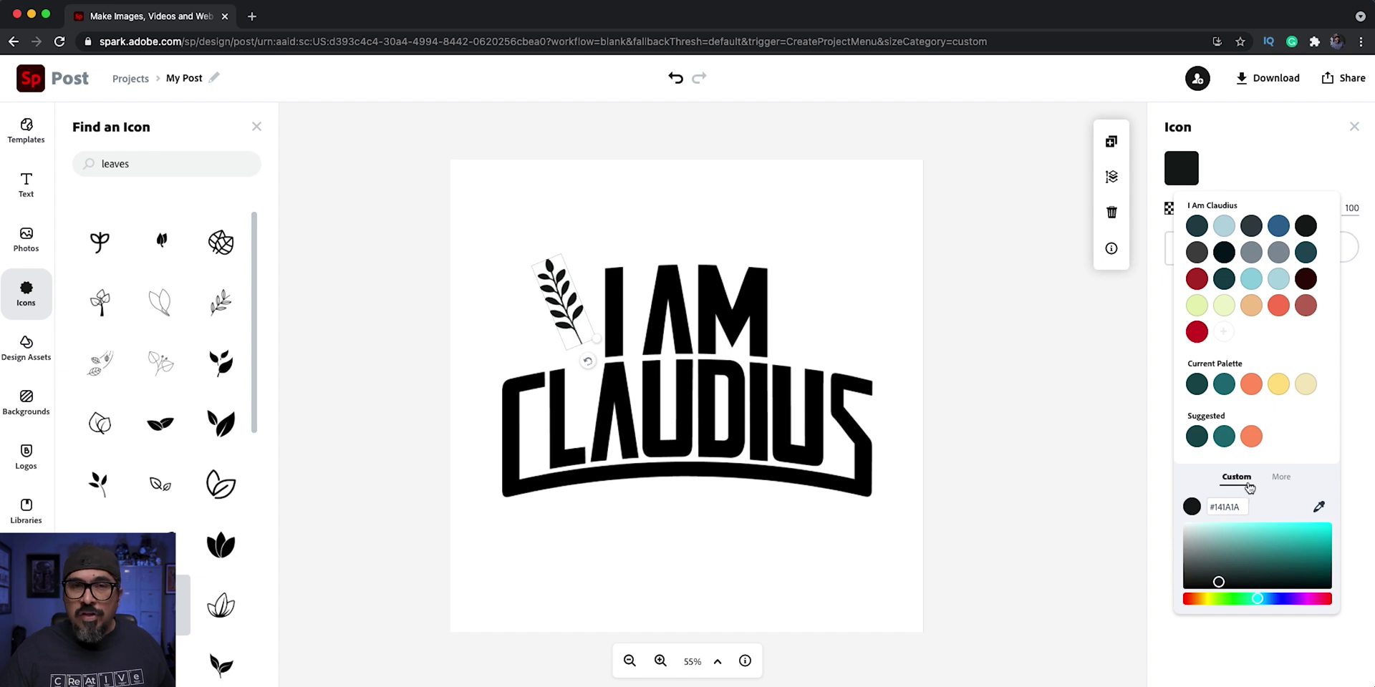
{"action": "left_click", "coordinate": [1279, 477]}
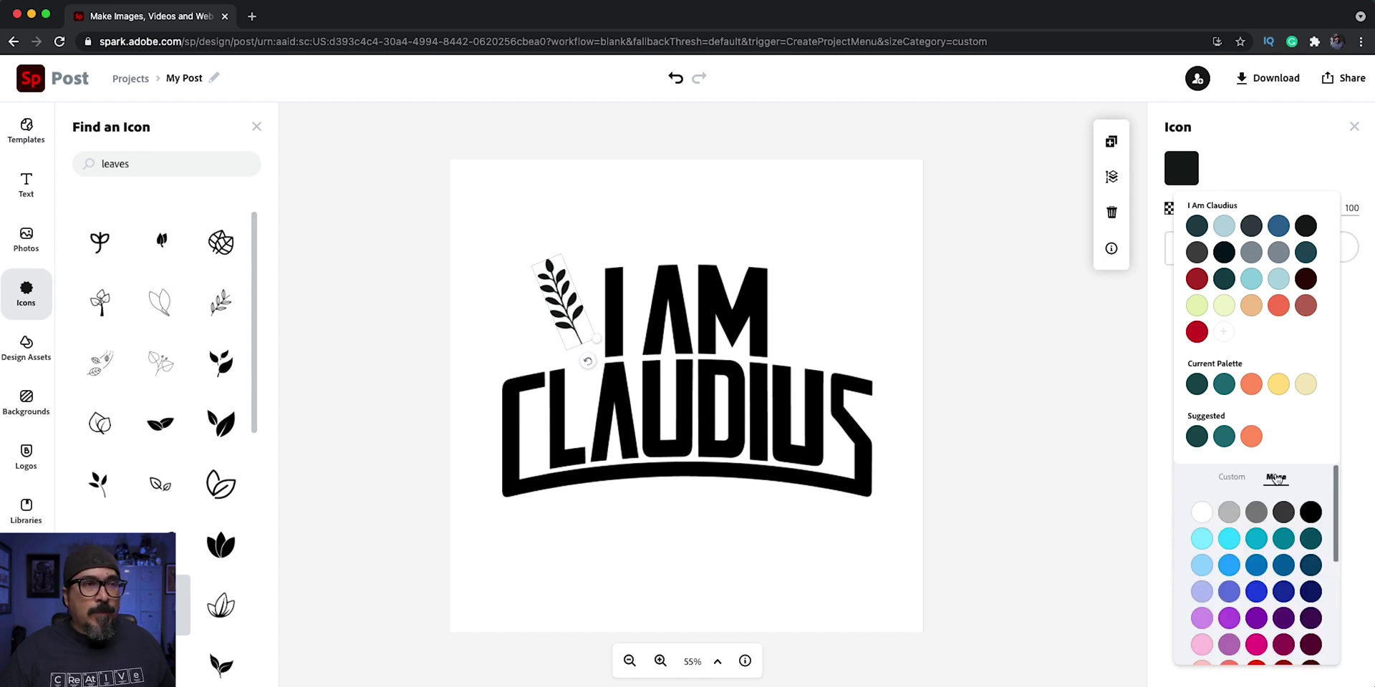
{"action": "left_click", "coordinate": [1312, 512]}
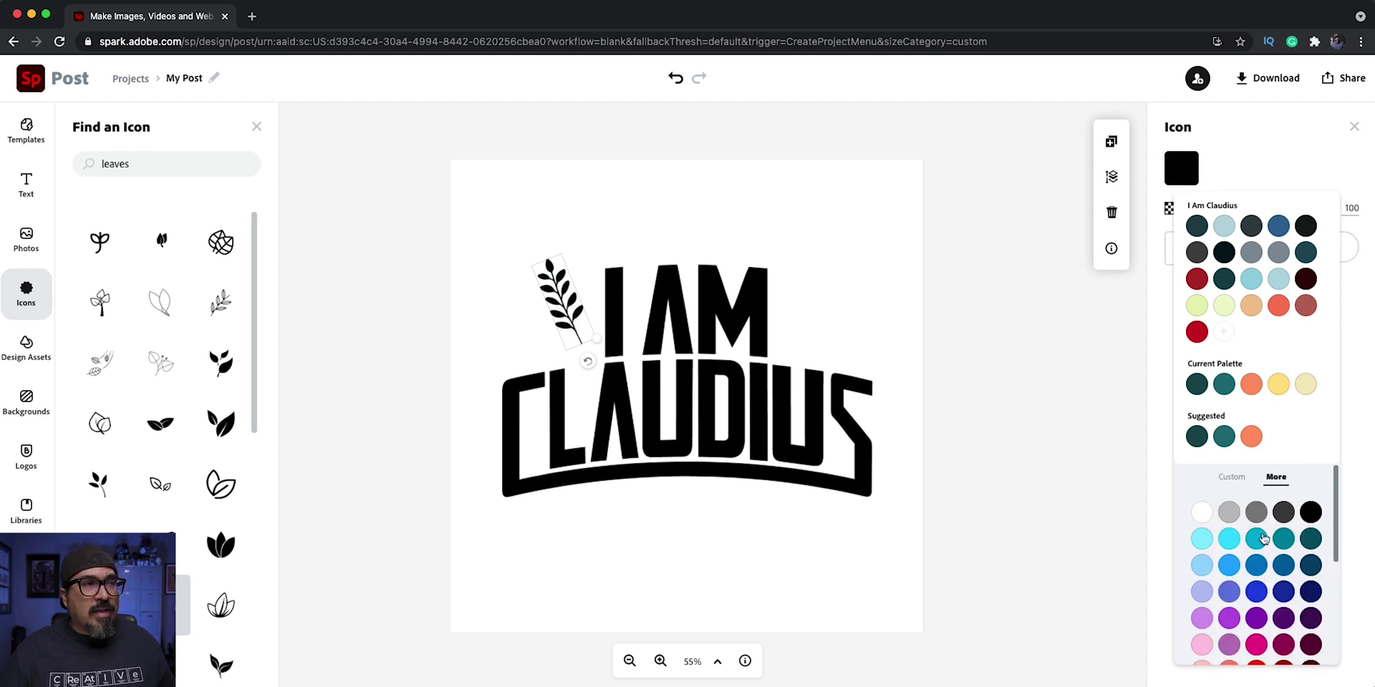
{"action": "left_click", "coordinate": [1046, 555]}
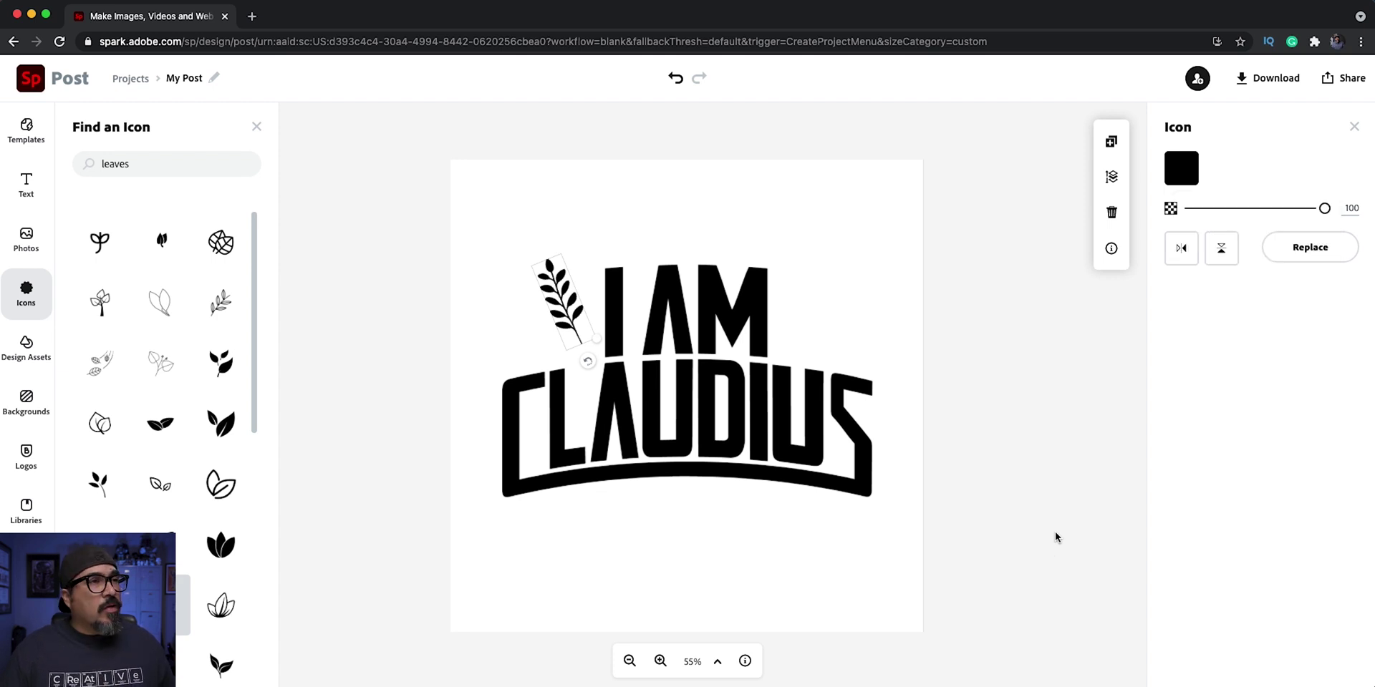
{"action": "left_click", "coordinate": [1057, 526]}
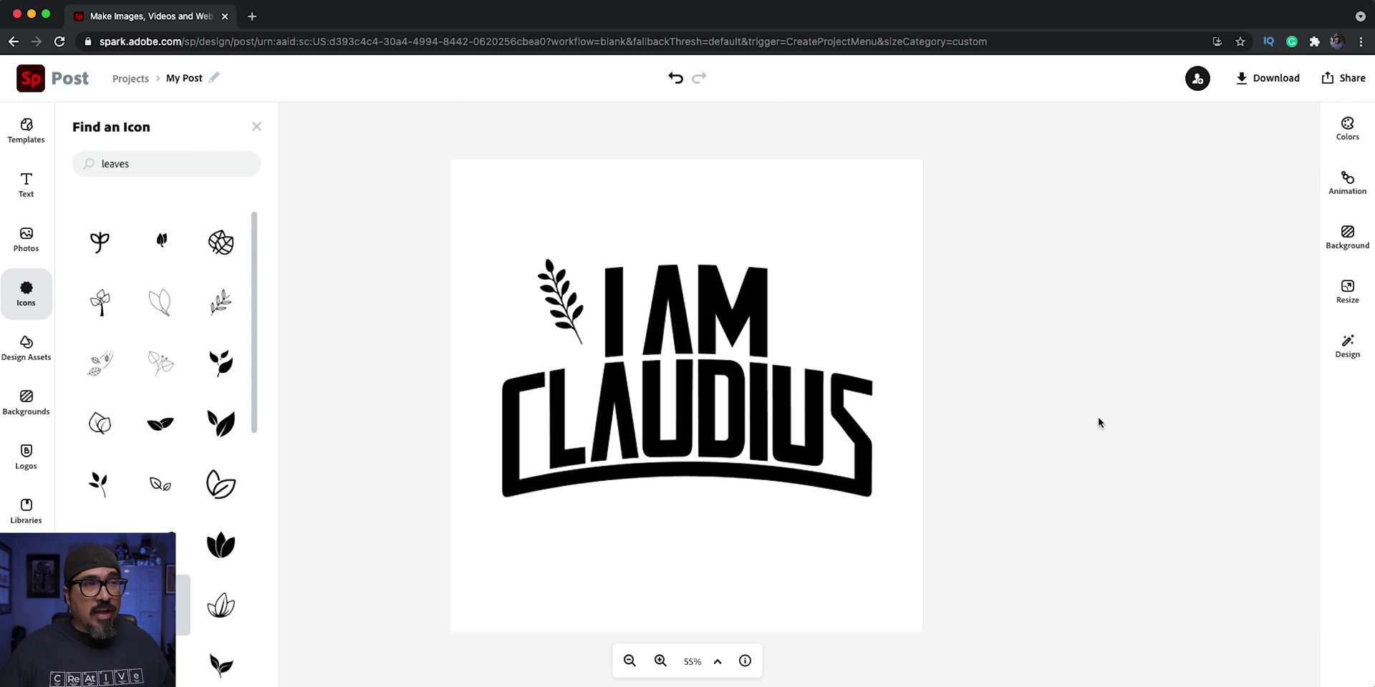
Download the logo design as a PNG with a Transparent (PNG) background.
{"action": "left_click", "coordinate": [1264, 87]}
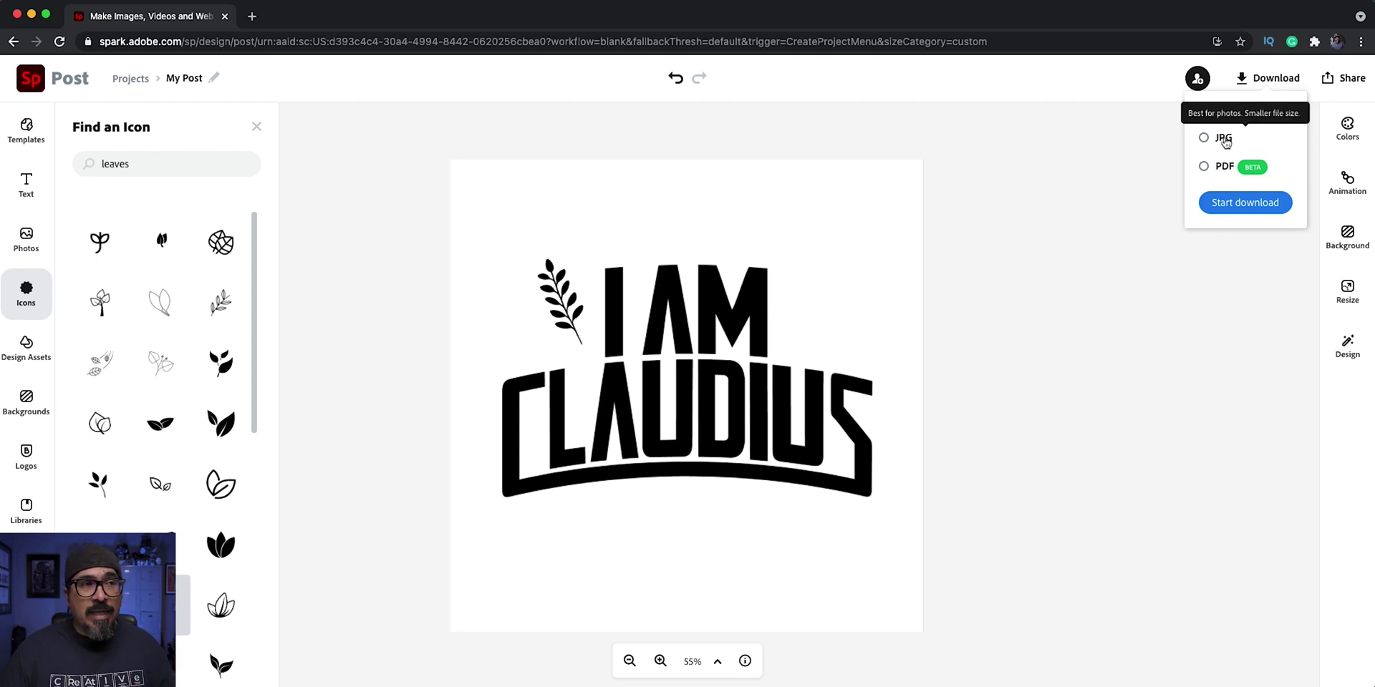
{"action": "left_click", "coordinate": [1231, 208]}
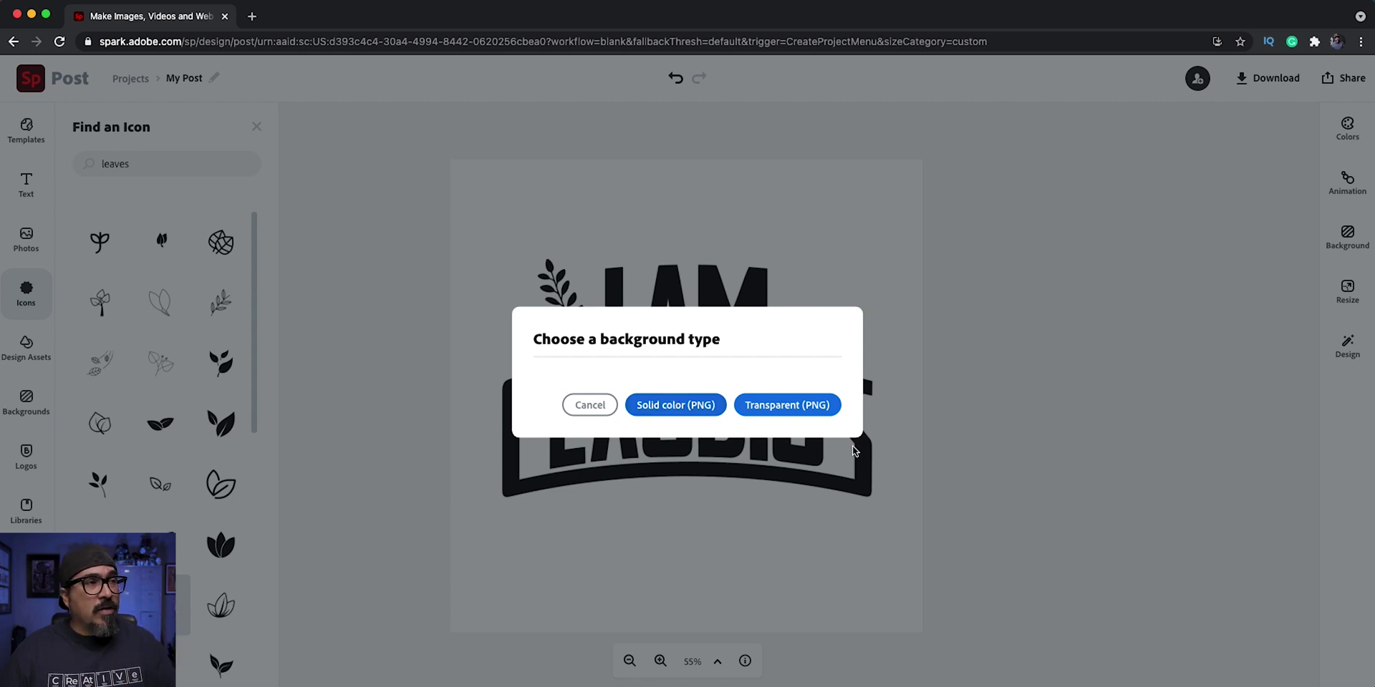
{"action": "left_click", "coordinate": [810, 413]}
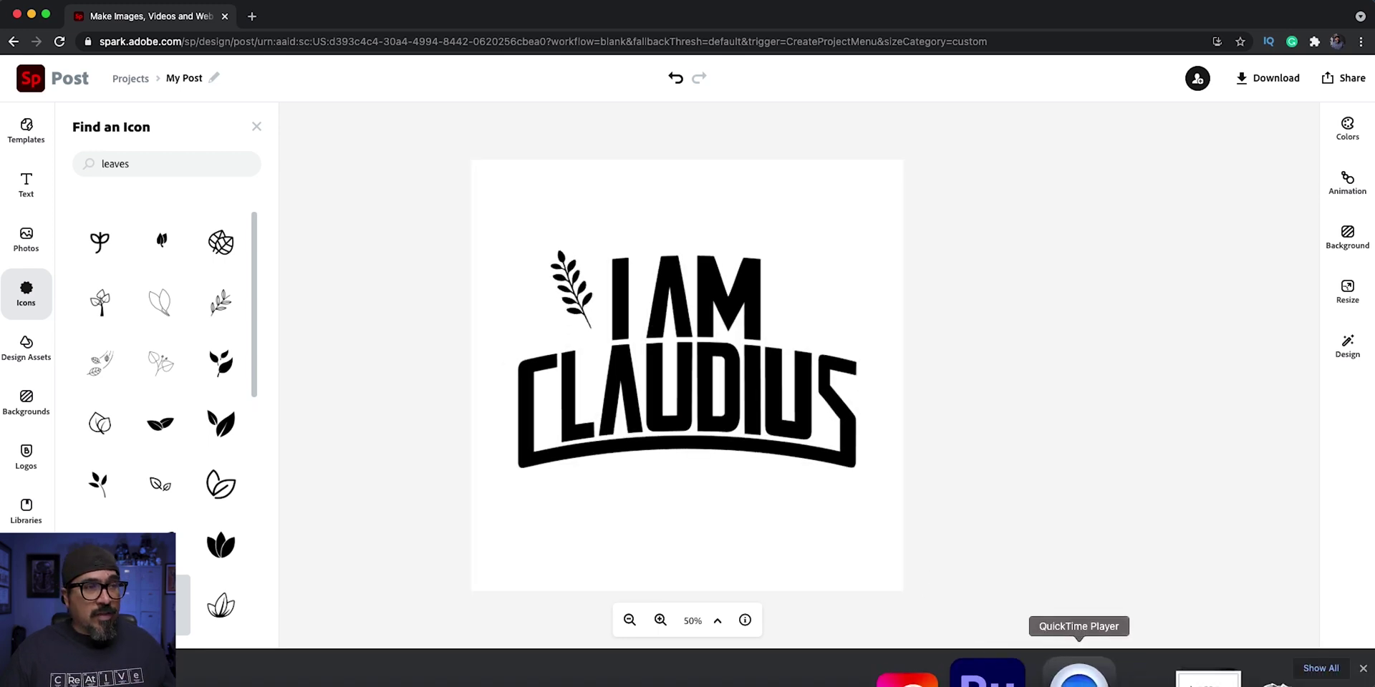
Open the downloaded My Post (1).png in Preview to check it, then close Preview.
{"action": "left_click", "coordinate": [1157, 669]}
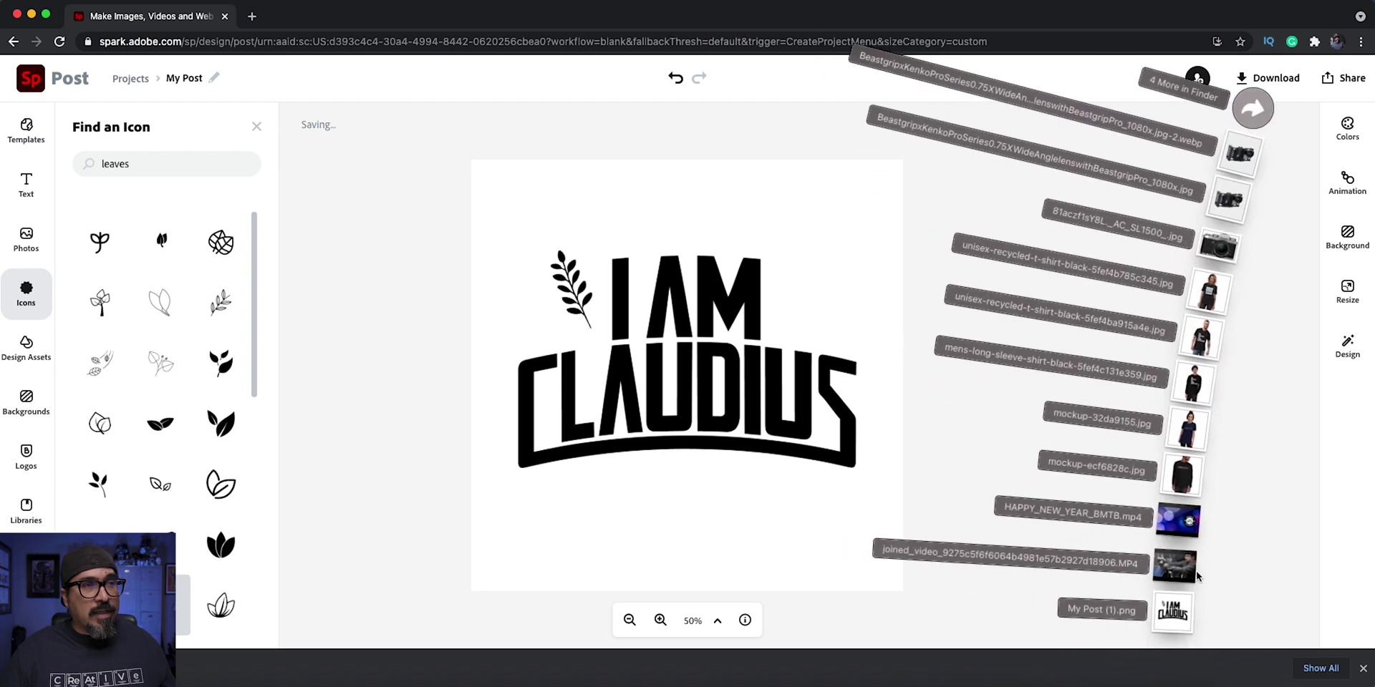
{"action": "left_click", "coordinate": [1172, 613]}
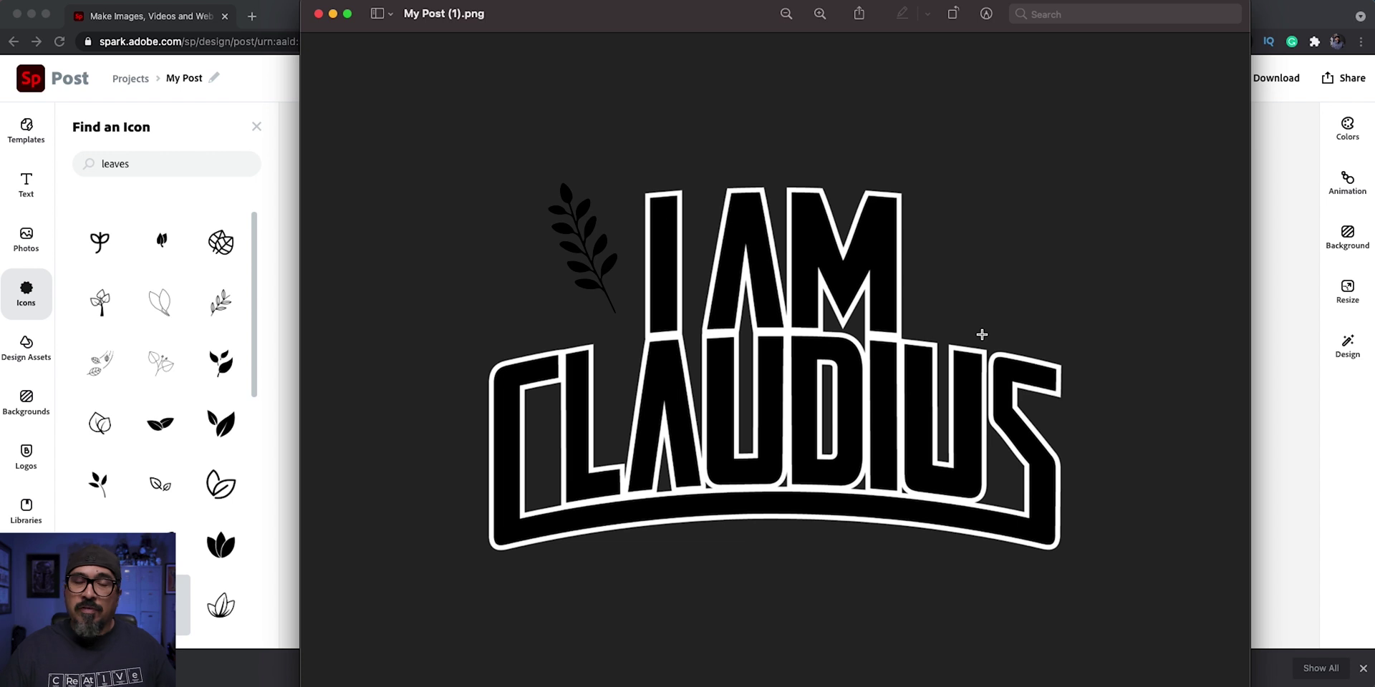
{"action": "key", "text": "super+w"}
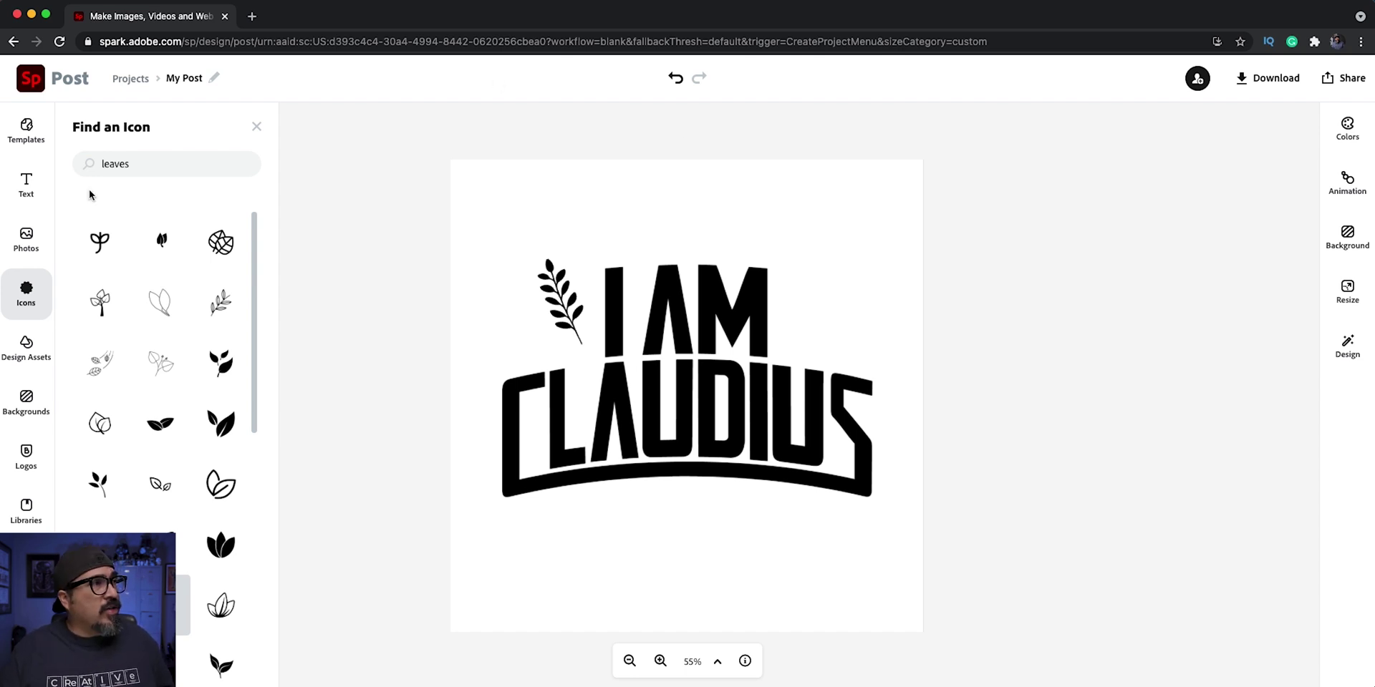
From the Projects overview, create another 2560 × 2560 px custom-size graphic.
{"action": "left_click", "coordinate": [126, 86]}
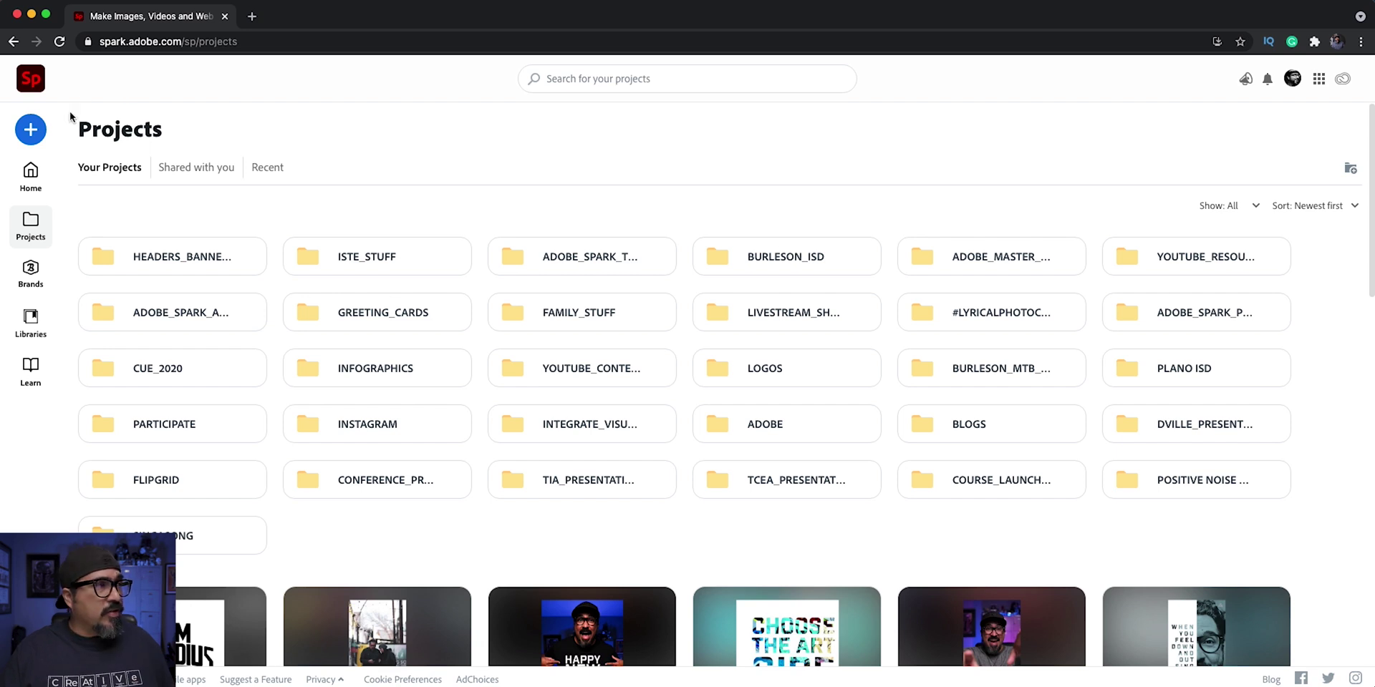
{"action": "left_click", "coordinate": [31, 129]}
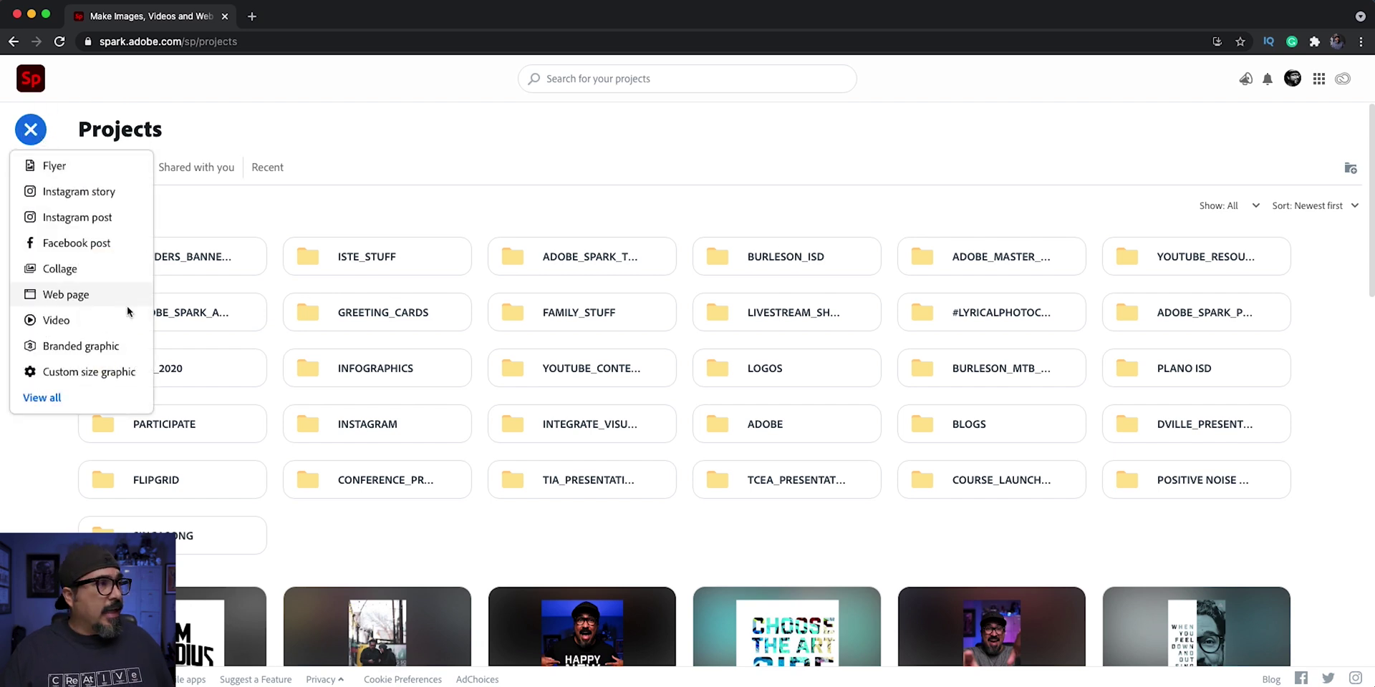
{"action": "left_click", "coordinate": [88, 372]}
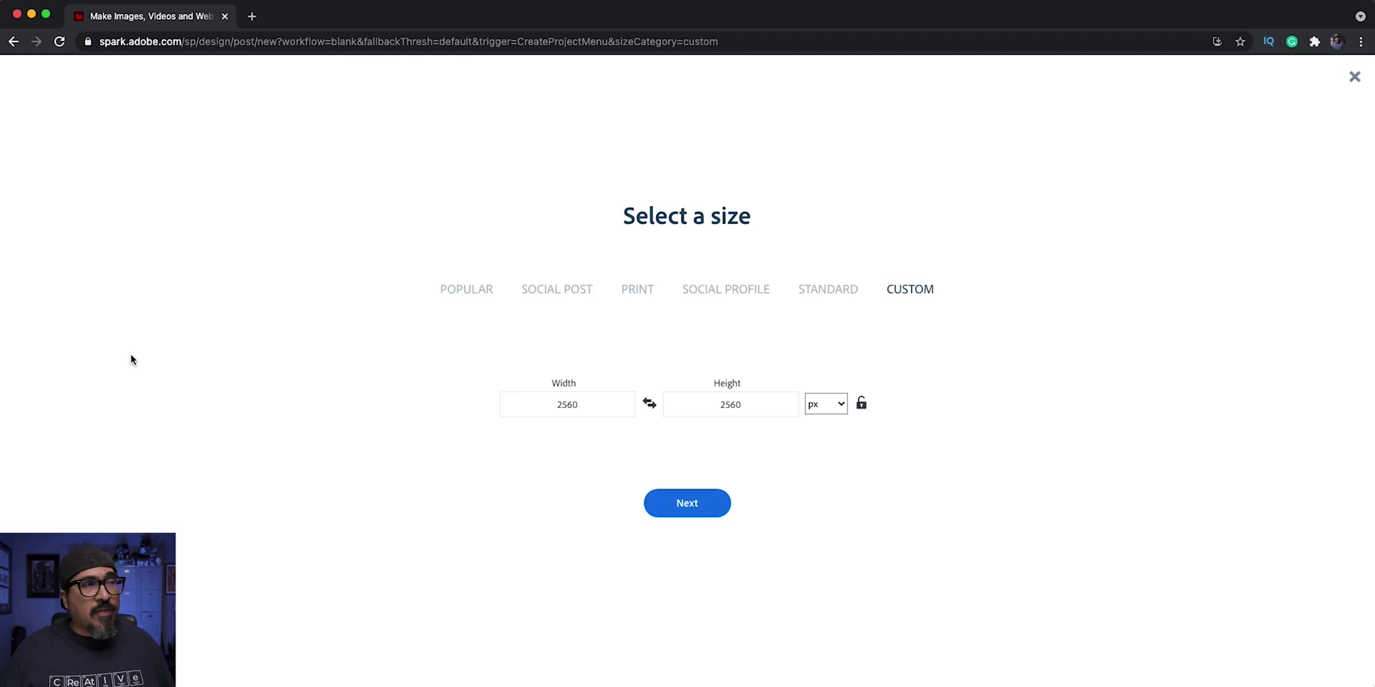
{"action": "left_click", "coordinate": [700, 496]}
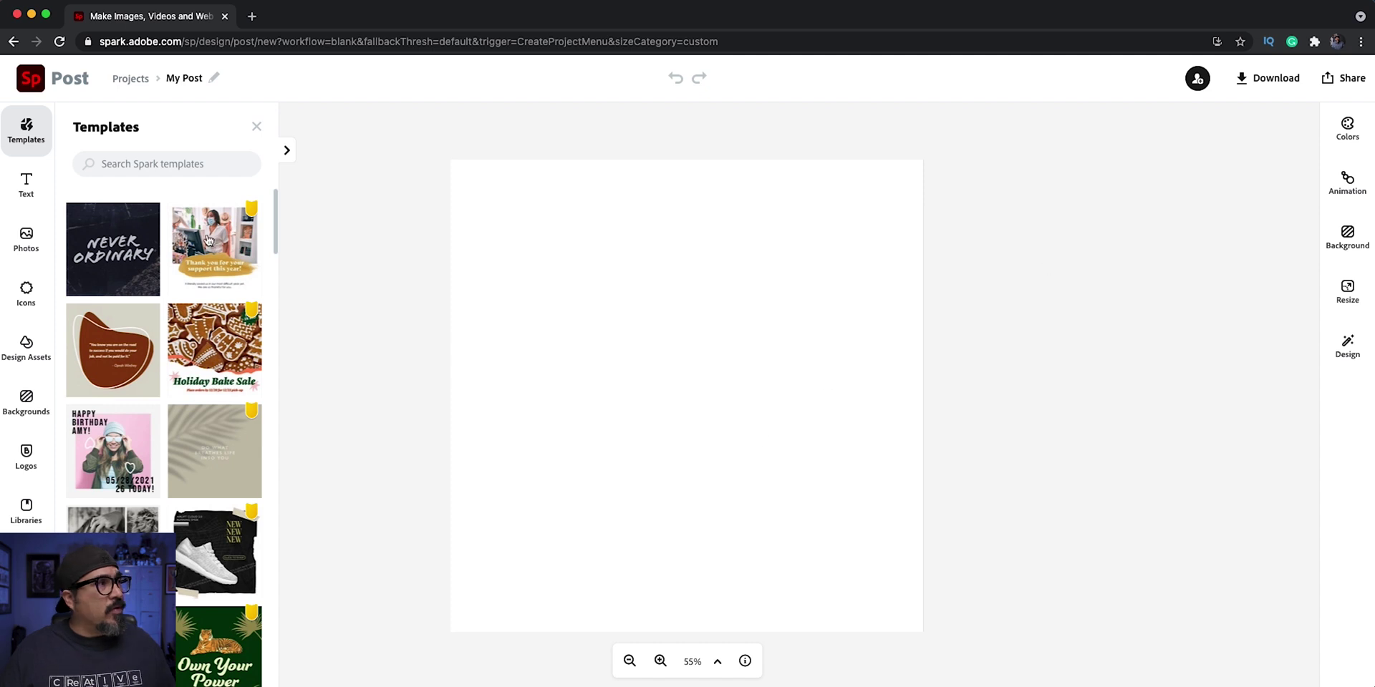
Upload DSCF0218.JPG from Desktop > TEMP_FOLDER onto the blank canvas.
{"action": "left_click", "coordinate": [34, 240]}
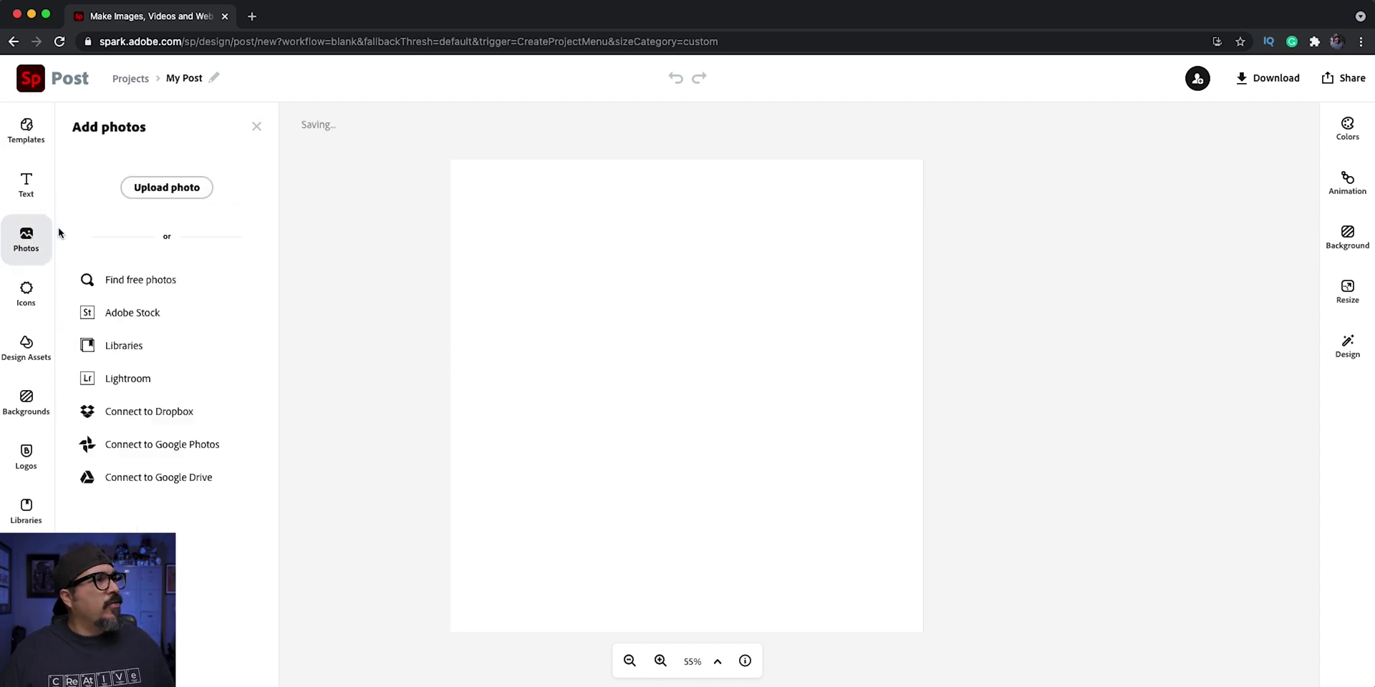
{"action": "left_click", "coordinate": [144, 190]}
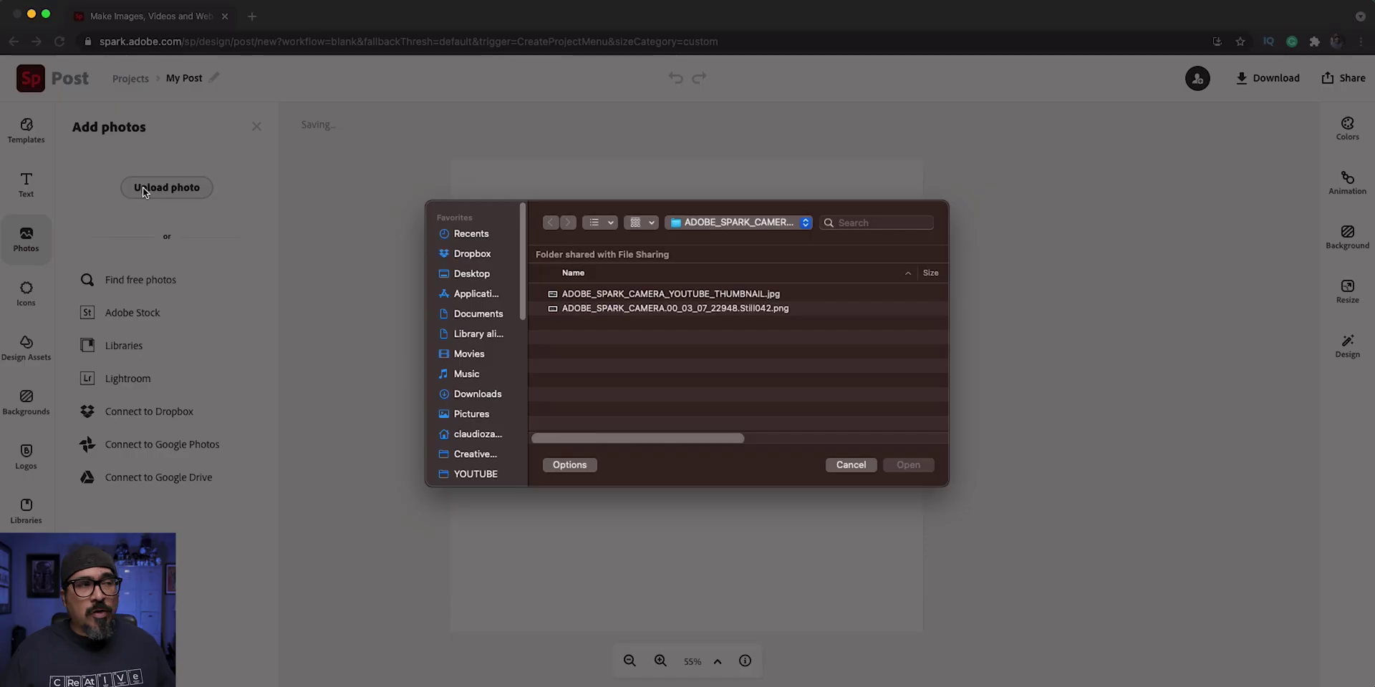
{"action": "left_click", "coordinate": [485, 275]}
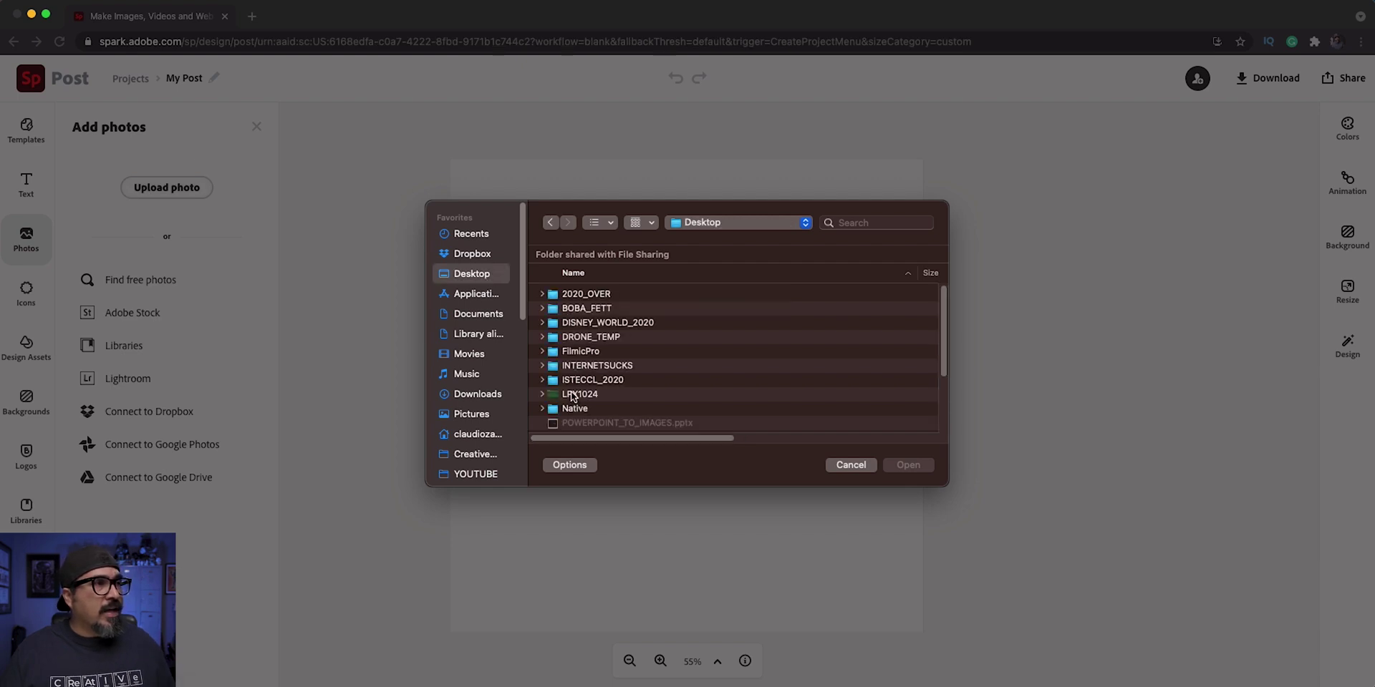
{"action": "scroll", "coordinate": [576, 387], "scroll_direction": "down", "scroll_amount": 5}
{"action": "double_click", "coordinate": [578, 405]}
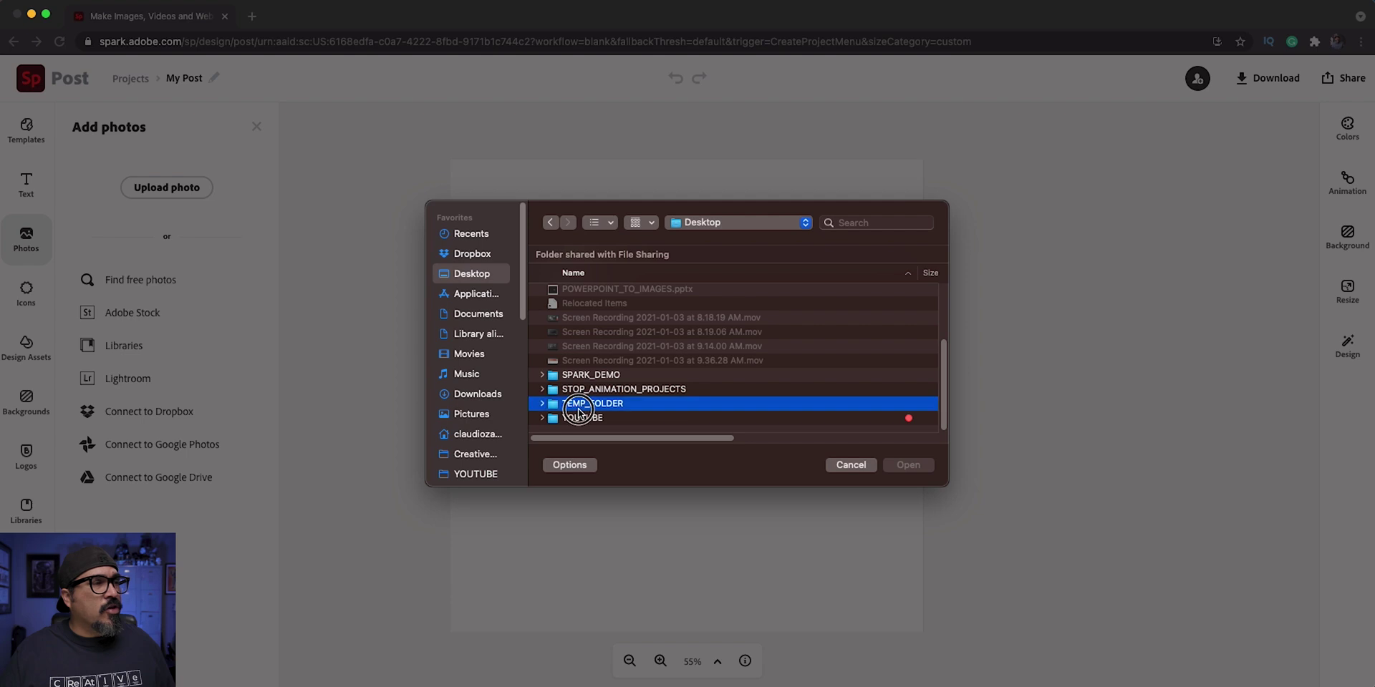
{"action": "left_click", "coordinate": [578, 297]}
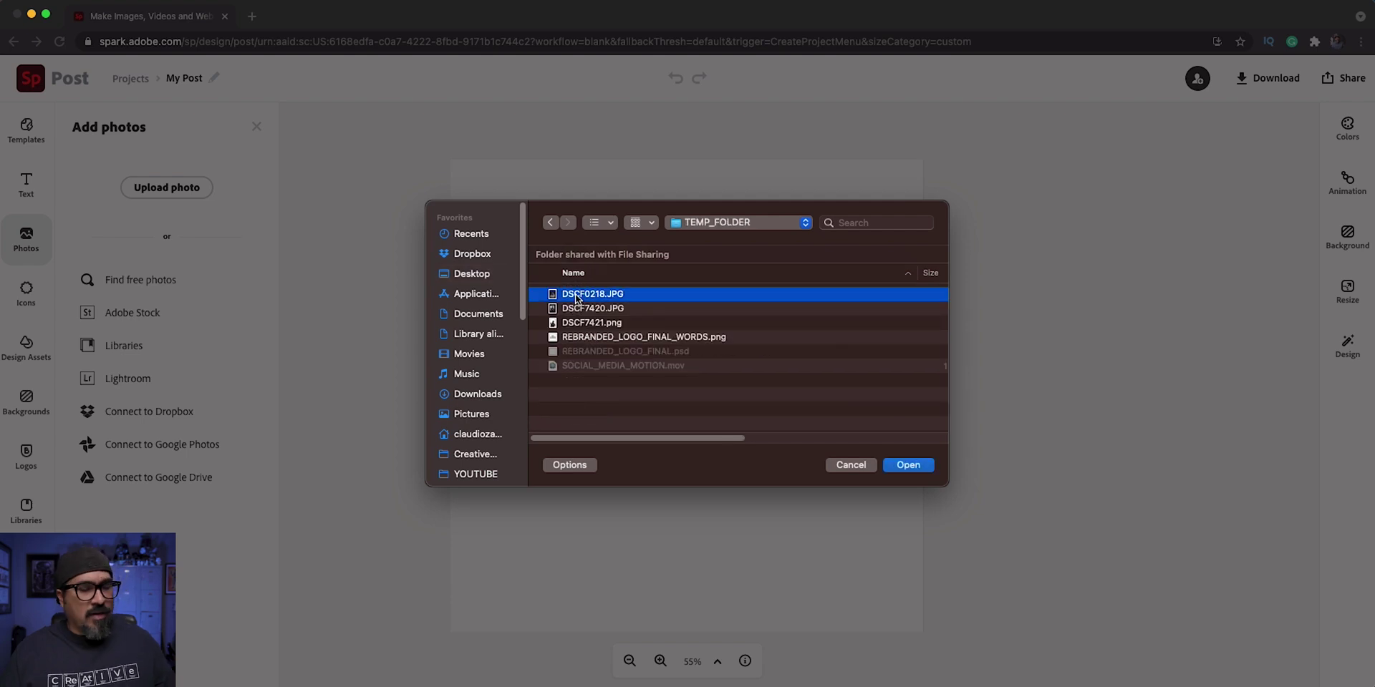
{"action": "key", "text": "space"}
{"action": "key", "text": "space"}
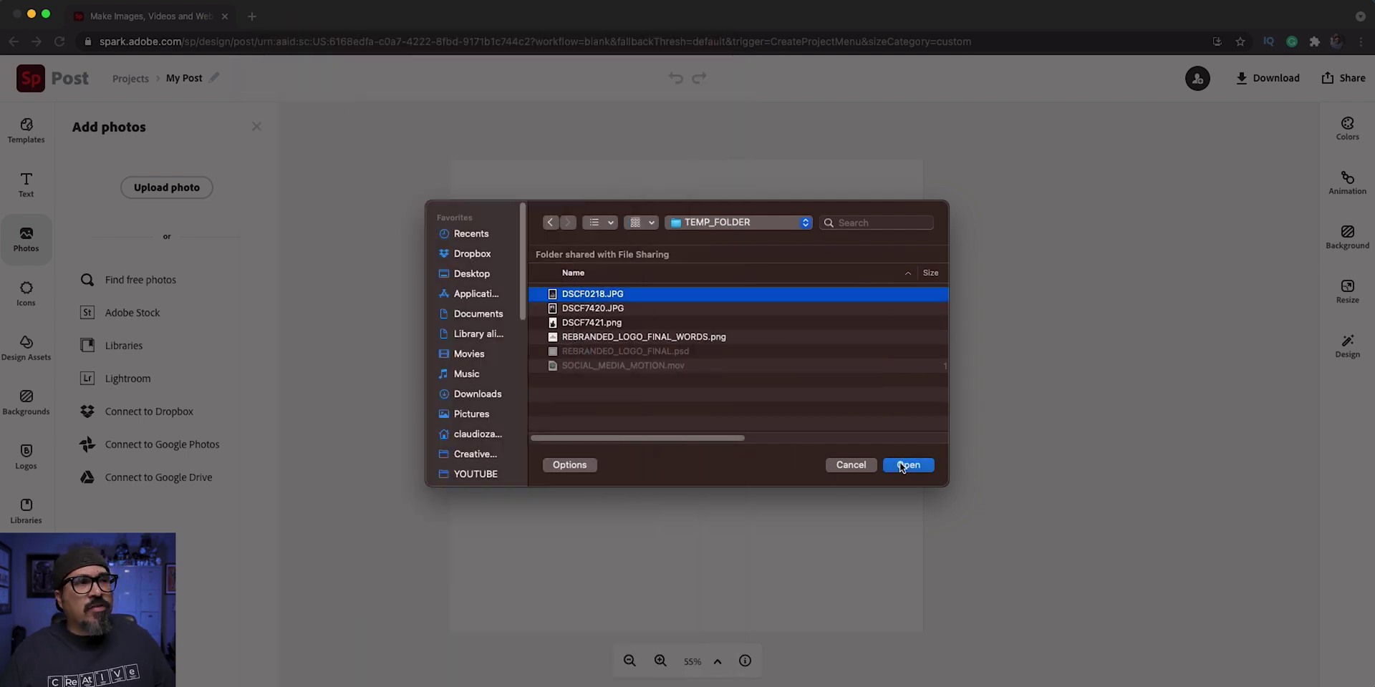
{"action": "left_click", "coordinate": [904, 464]}
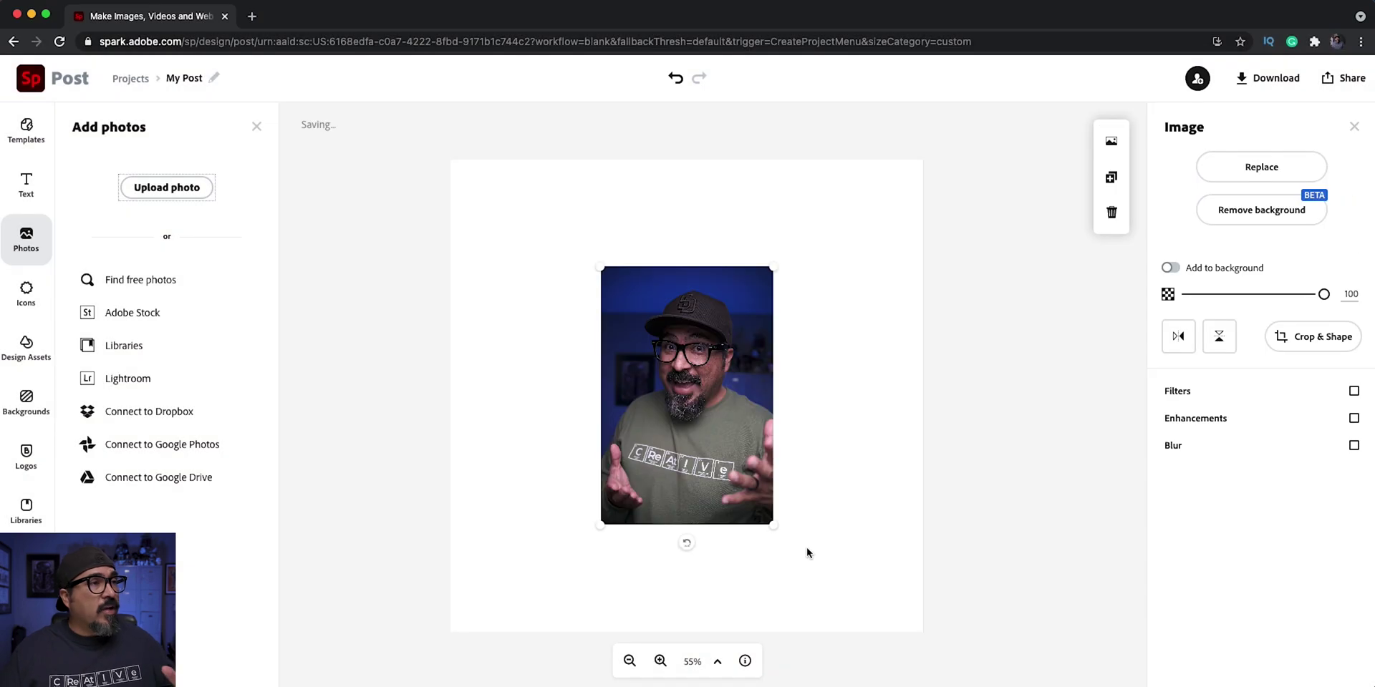
Enlarge the presenter photo, remove its blue background, and enlarge the cutout slightly more.
{"action": "left_click_drag", "start_coordinate": [774, 527], "coordinate": [853, 609]}
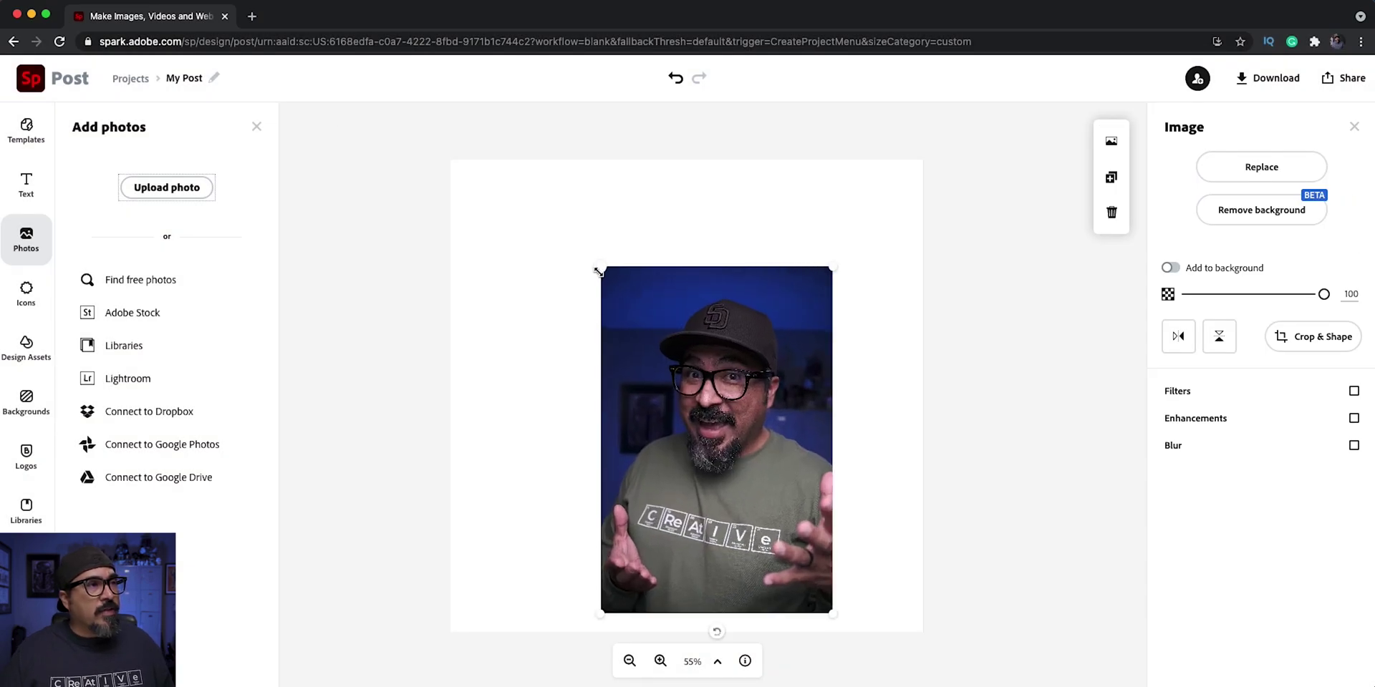
{"action": "left_click_drag", "start_coordinate": [600, 269], "coordinate": [548, 173]}
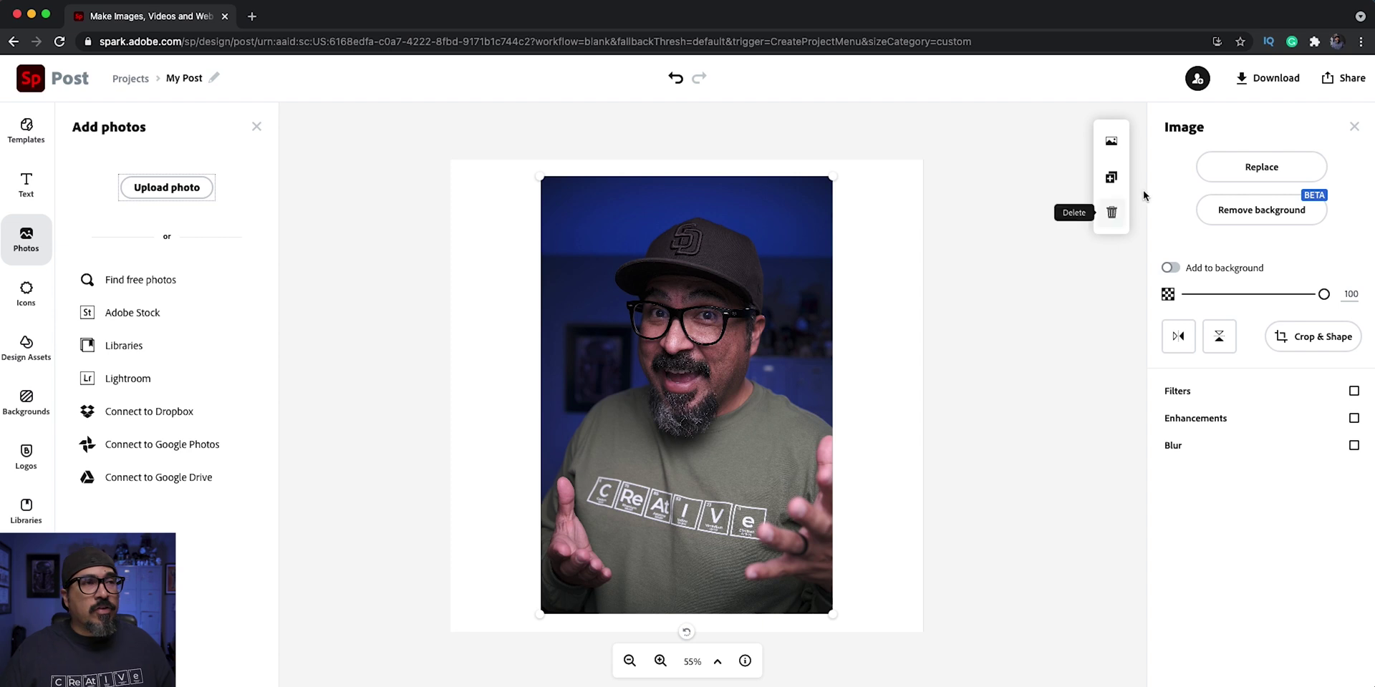
{"action": "left_click", "coordinate": [1263, 210]}
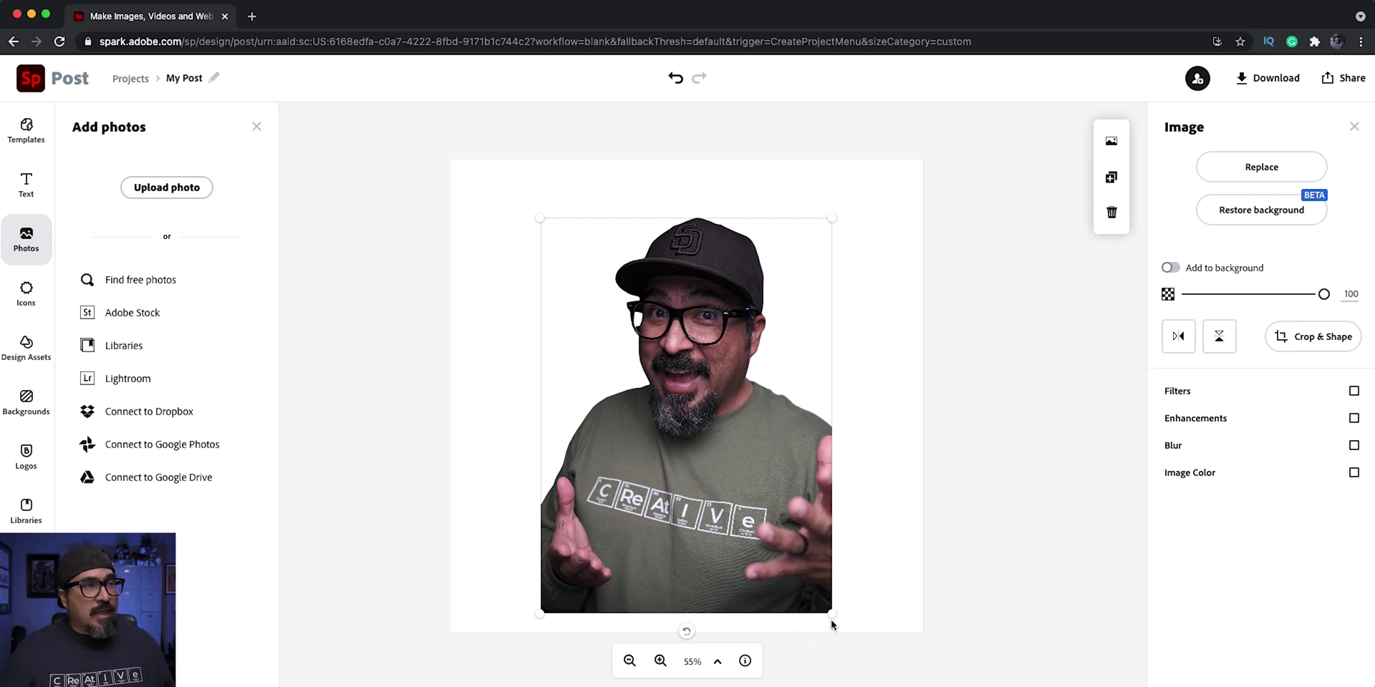
{"action": "left_click_drag", "start_coordinate": [832, 614], "coordinate": [855, 631]}
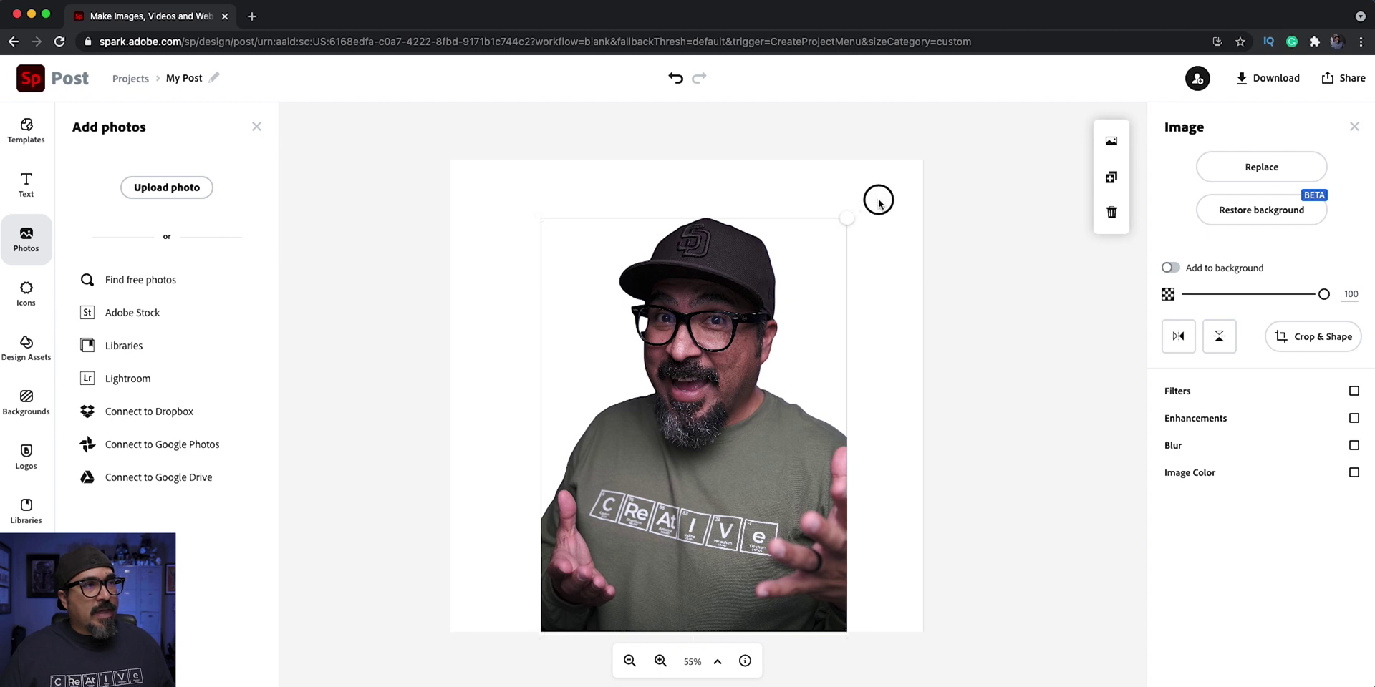
{"action": "mouse_move", "coordinate": [880, 204]}
{"action": "left_mouse_down"}
{"action": "mouse_move", "coordinate": [943, 150]}
{"action": "mouse_move", "coordinate": [874, 215]}
{"action": "left_mouse_up"}
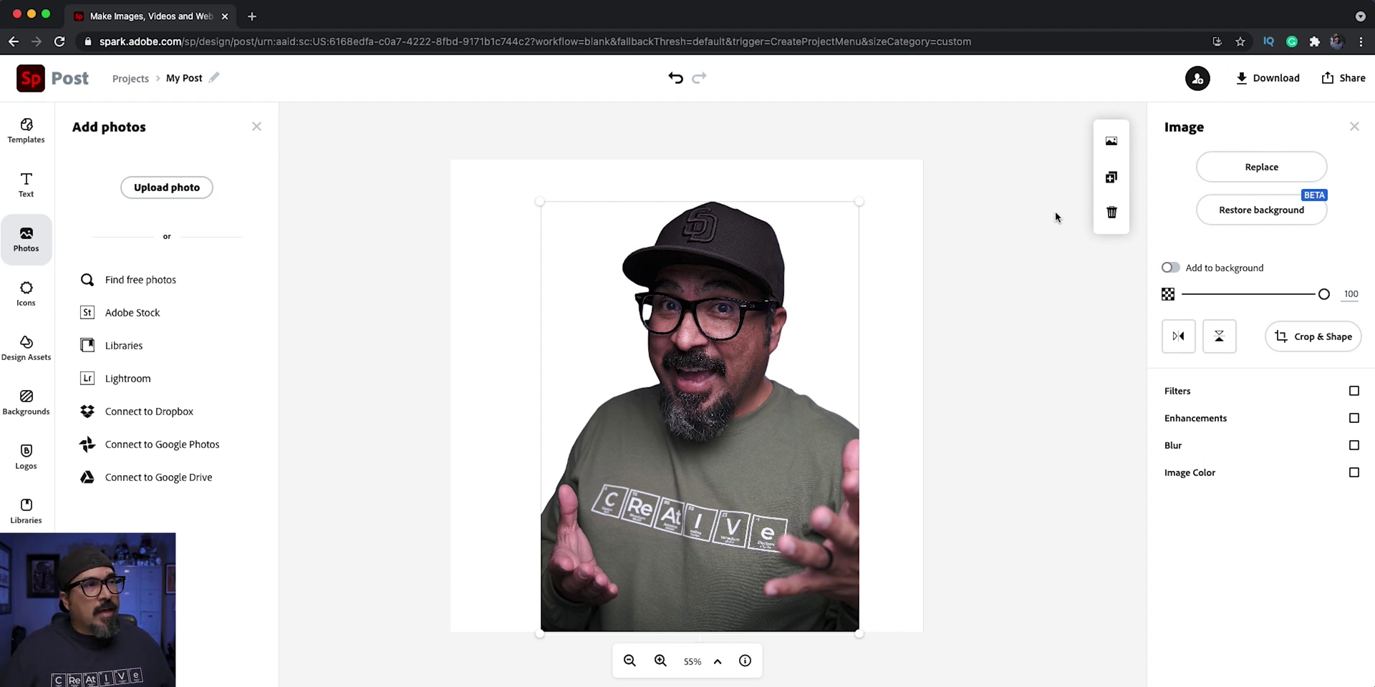
{"action": "left_click", "coordinate": [1314, 337]}
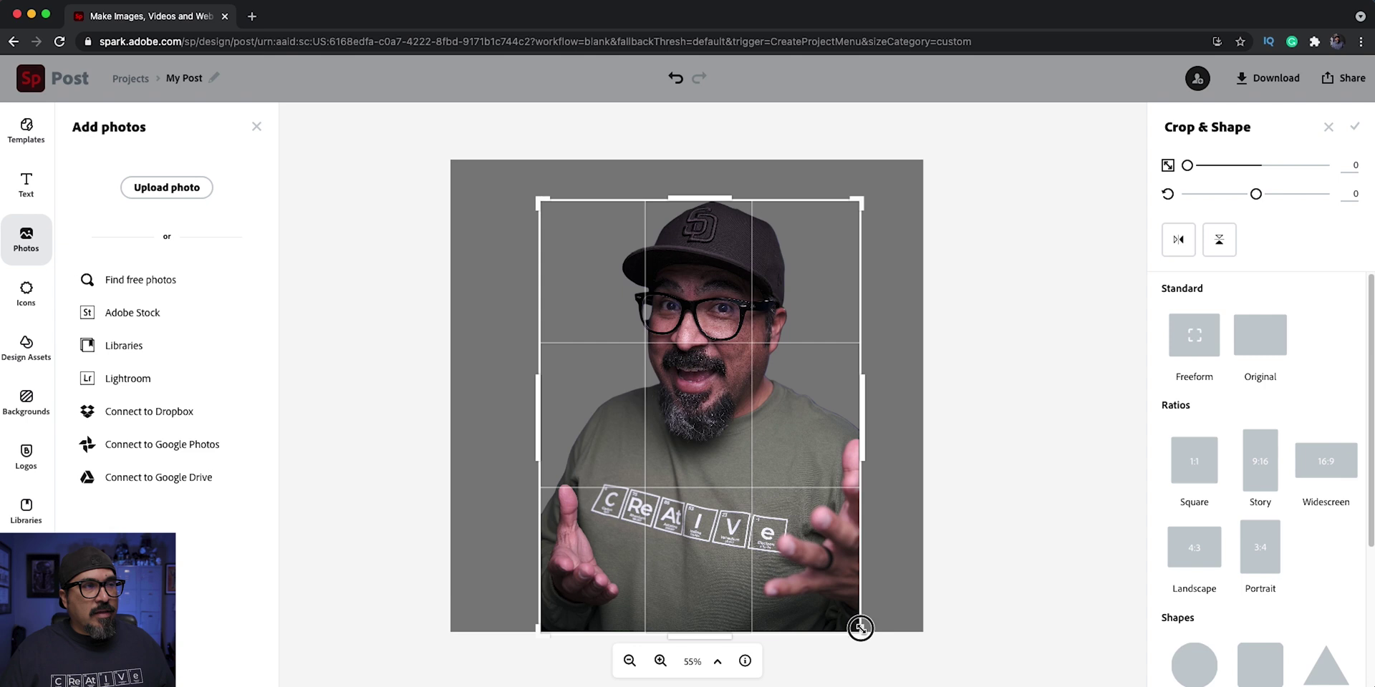
Freeform-crop a little off the cutout's bottom, then enlarge it to reach the canvas bottom.
{"action": "left_click_drag", "start_coordinate": [863, 627], "coordinate": [818, 571]}
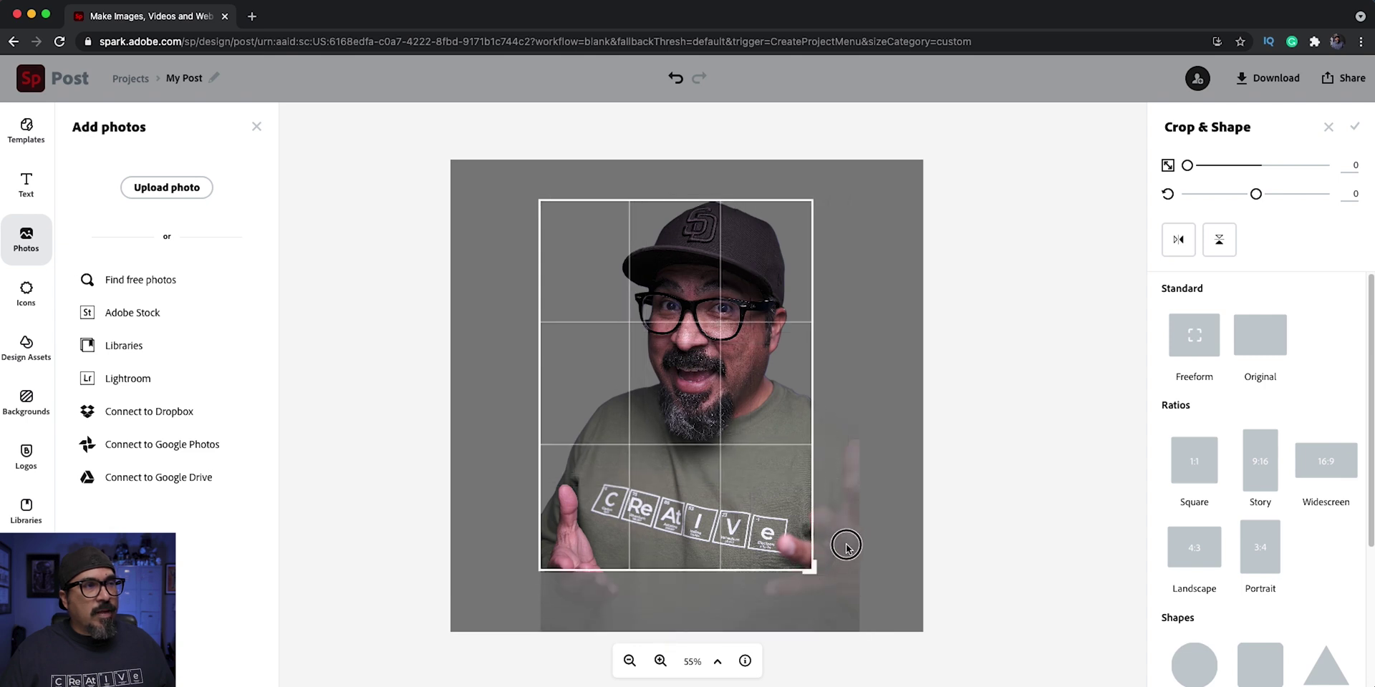
{"action": "left_click", "coordinate": [1181, 342]}
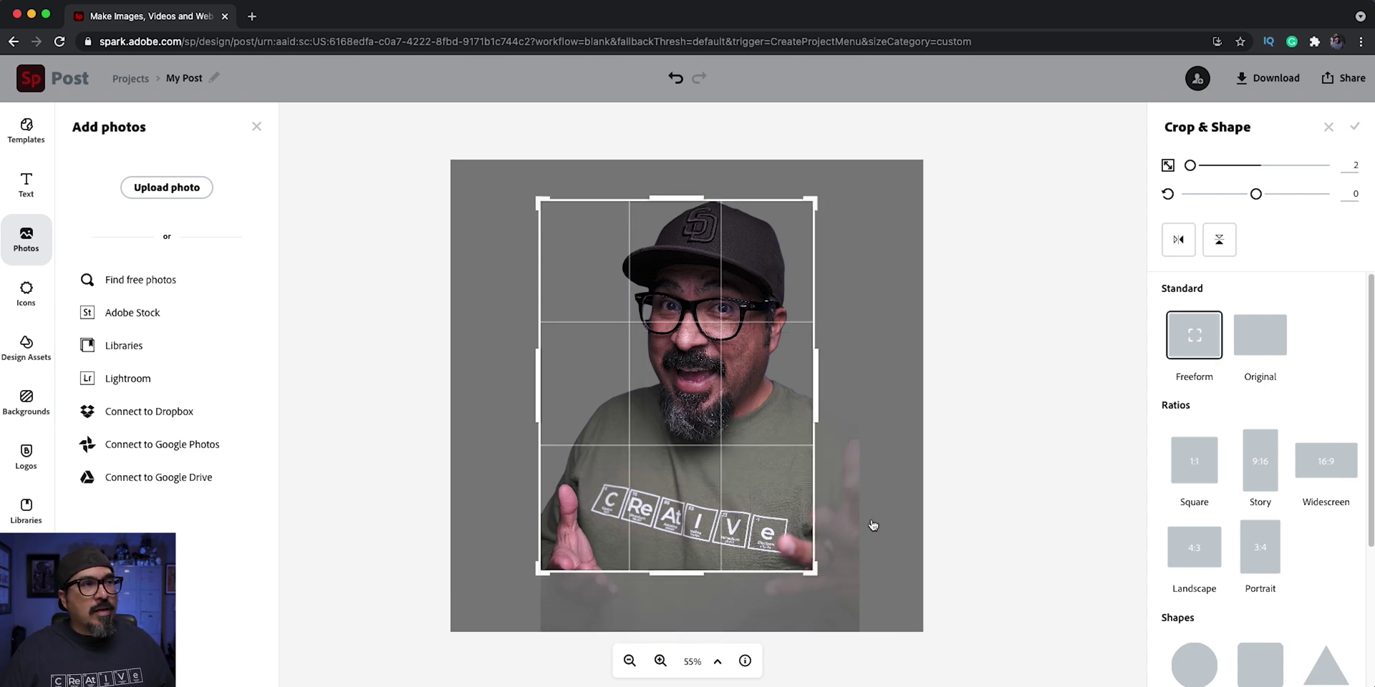
{"action": "left_click_drag", "start_coordinate": [694, 573], "coordinate": [873, 619]}
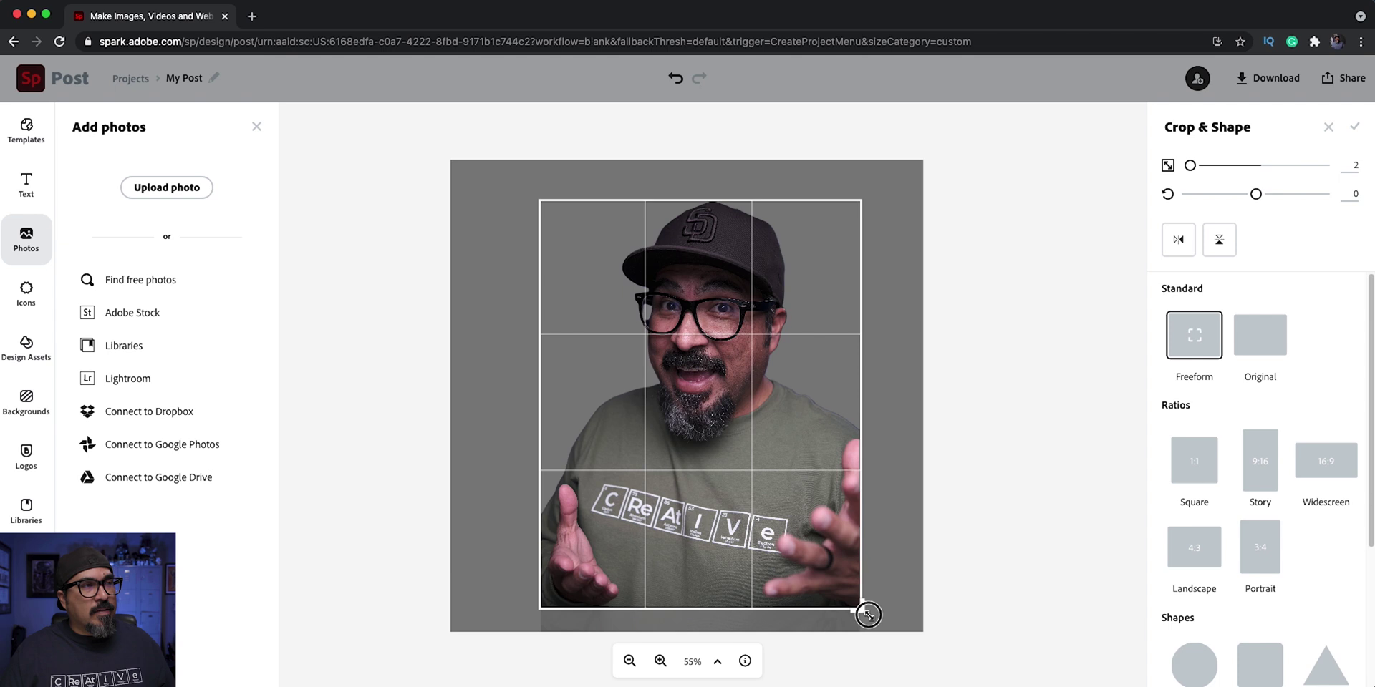
{"action": "left_click", "coordinate": [1029, 487]}
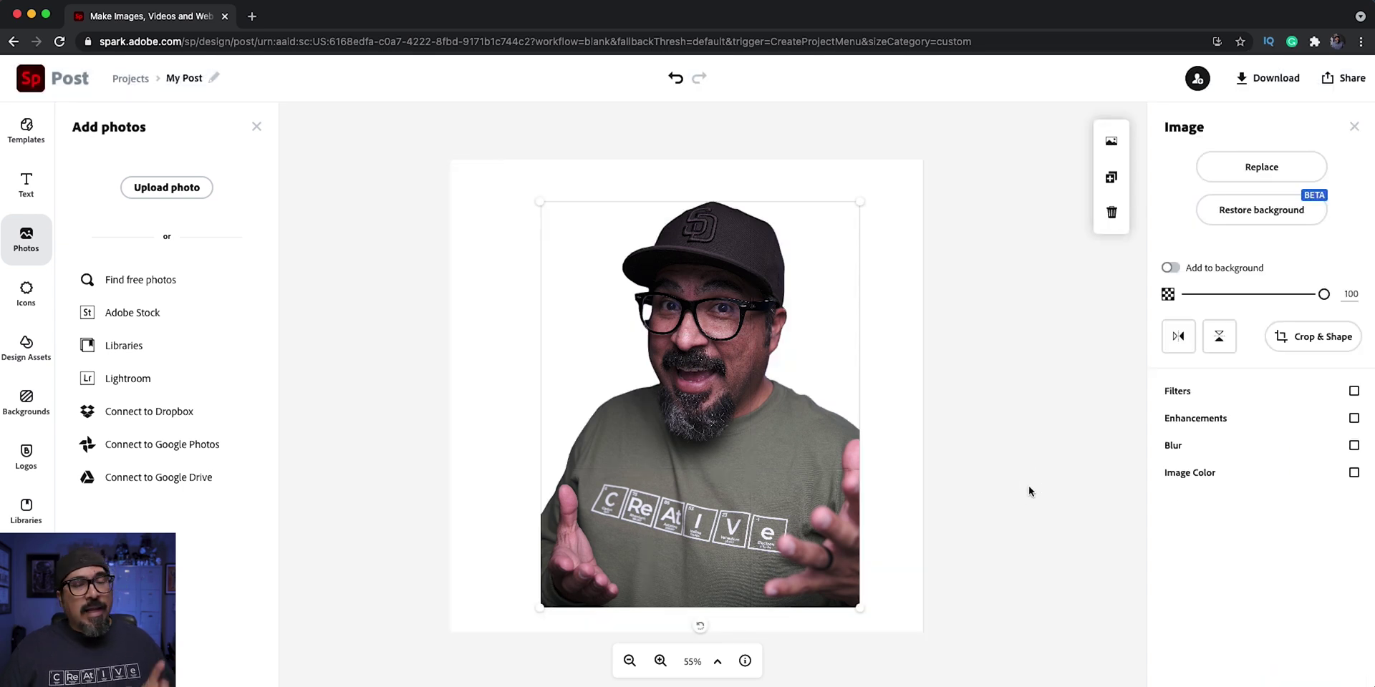
{"action": "left_click_drag", "start_coordinate": [858, 203], "coordinate": [881, 159]}
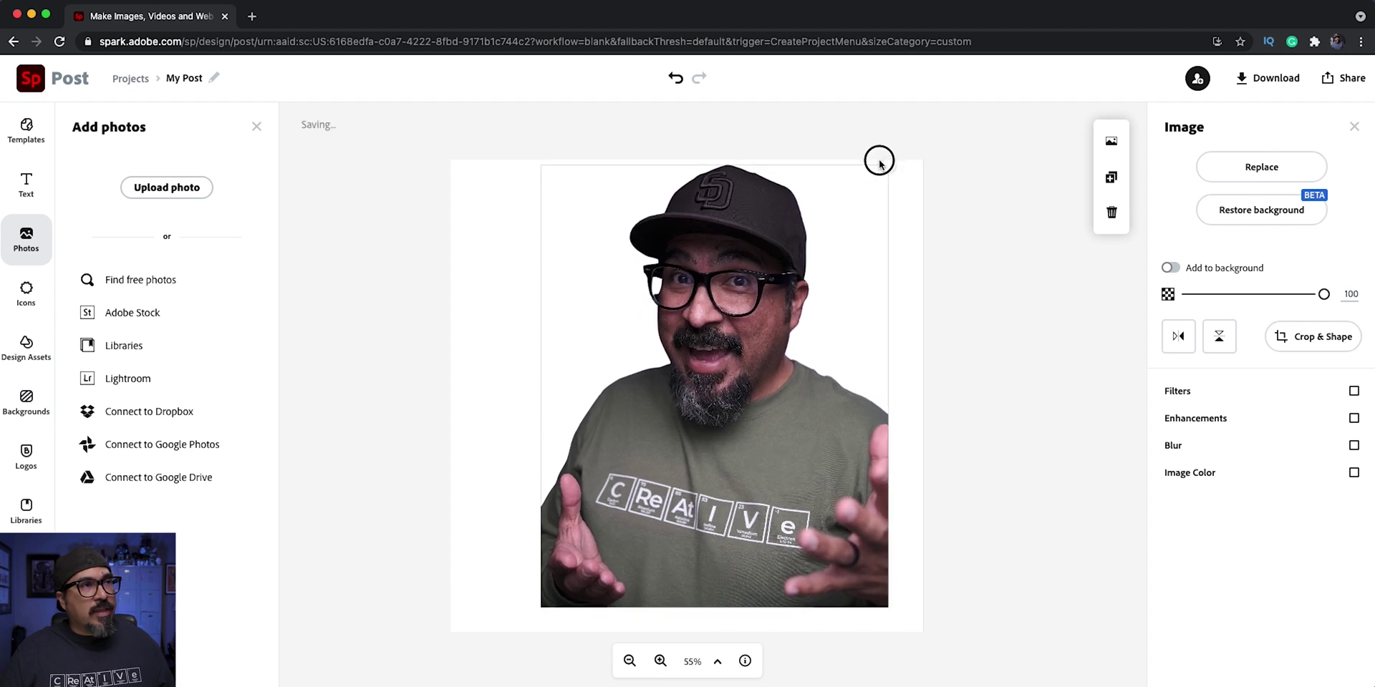
{"action": "left_click_drag", "start_coordinate": [539, 607], "coordinate": [523, 628]}
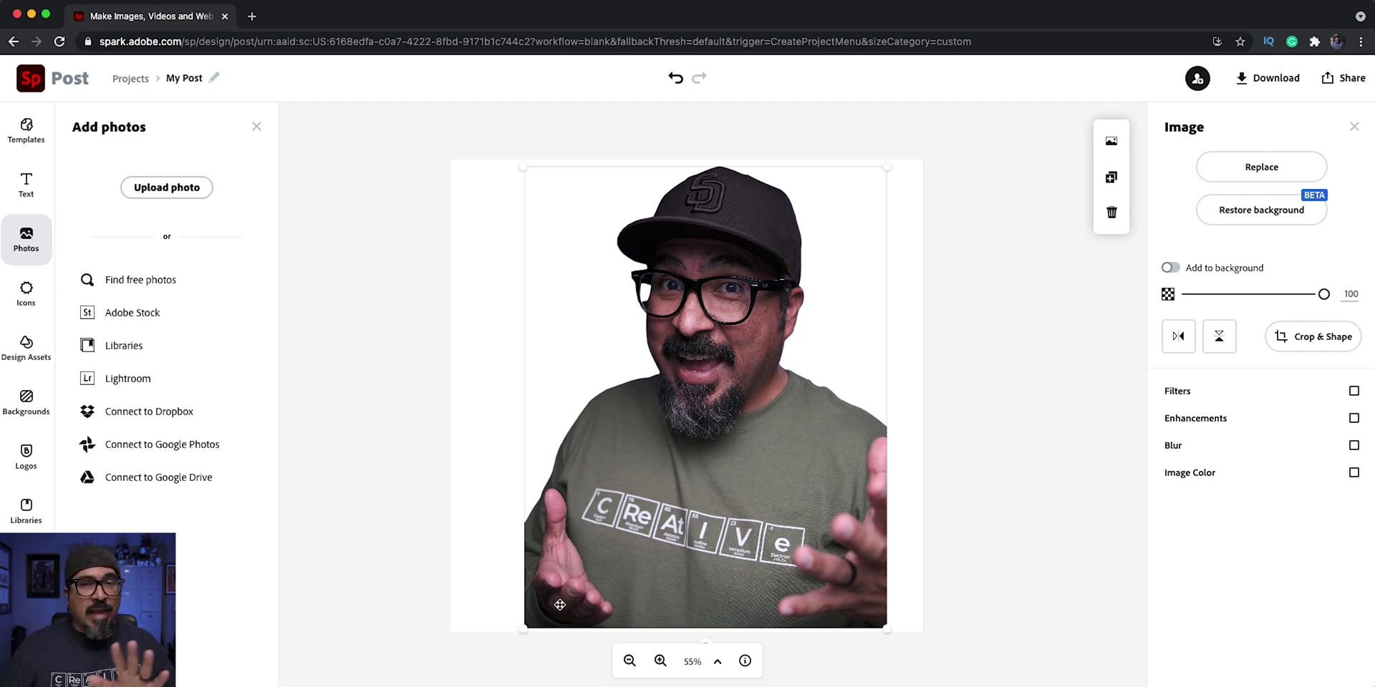
{"action": "left_click", "coordinate": [987, 422]}
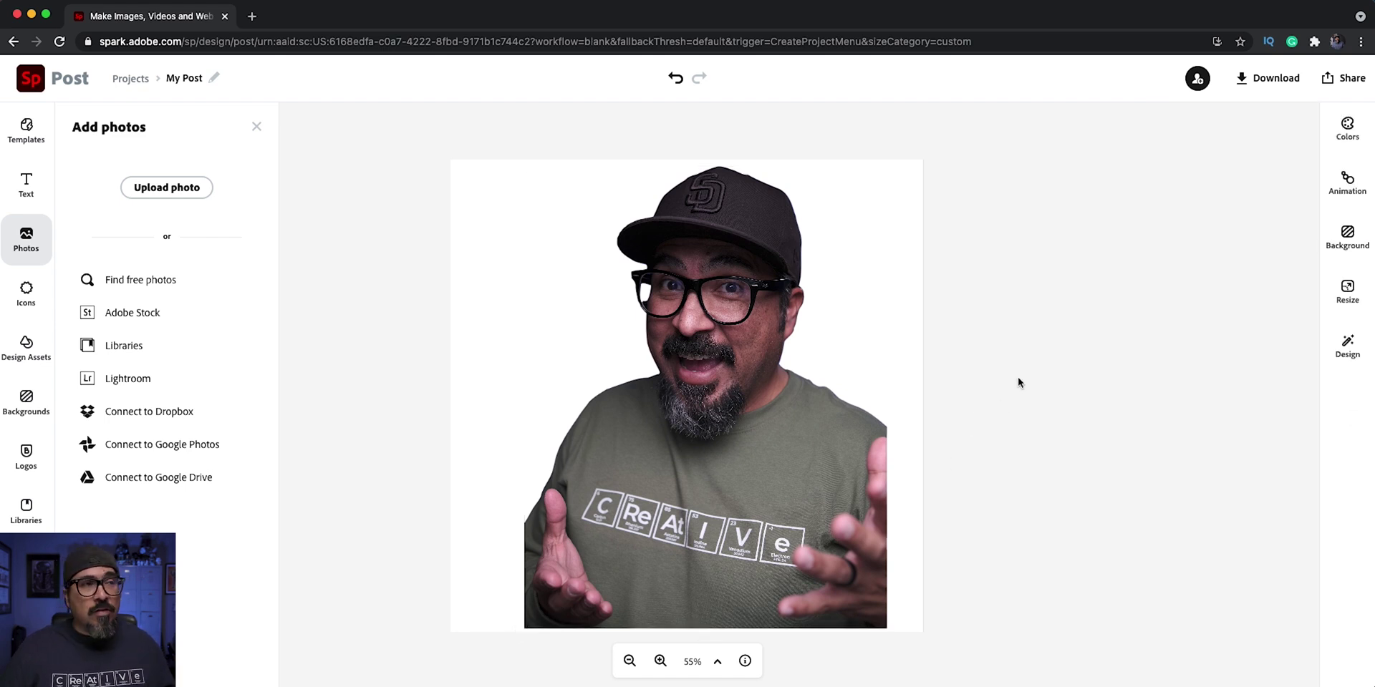
Download the presenter cutout design as a PNG with a Transparent (PNG) background.
{"action": "left_click", "coordinate": [1274, 84]}
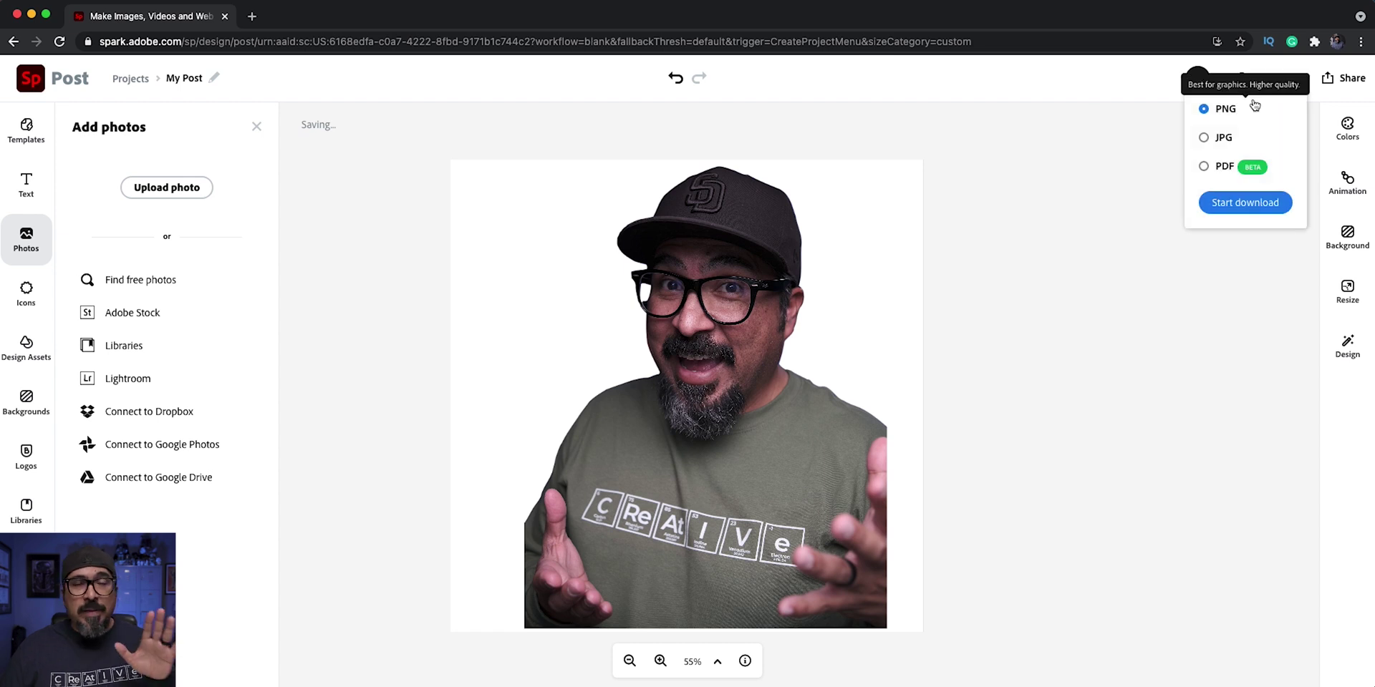
{"action": "left_click", "coordinate": [1232, 201]}
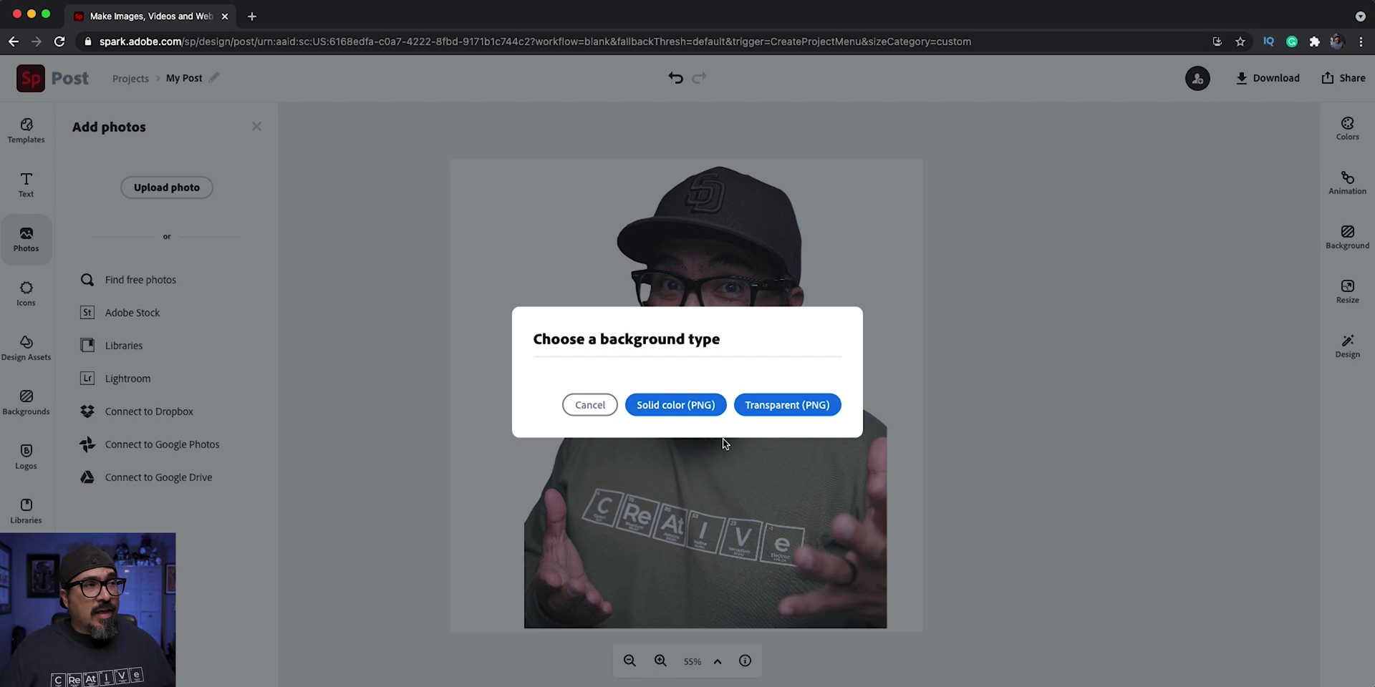
{"action": "left_click", "coordinate": [767, 397]}
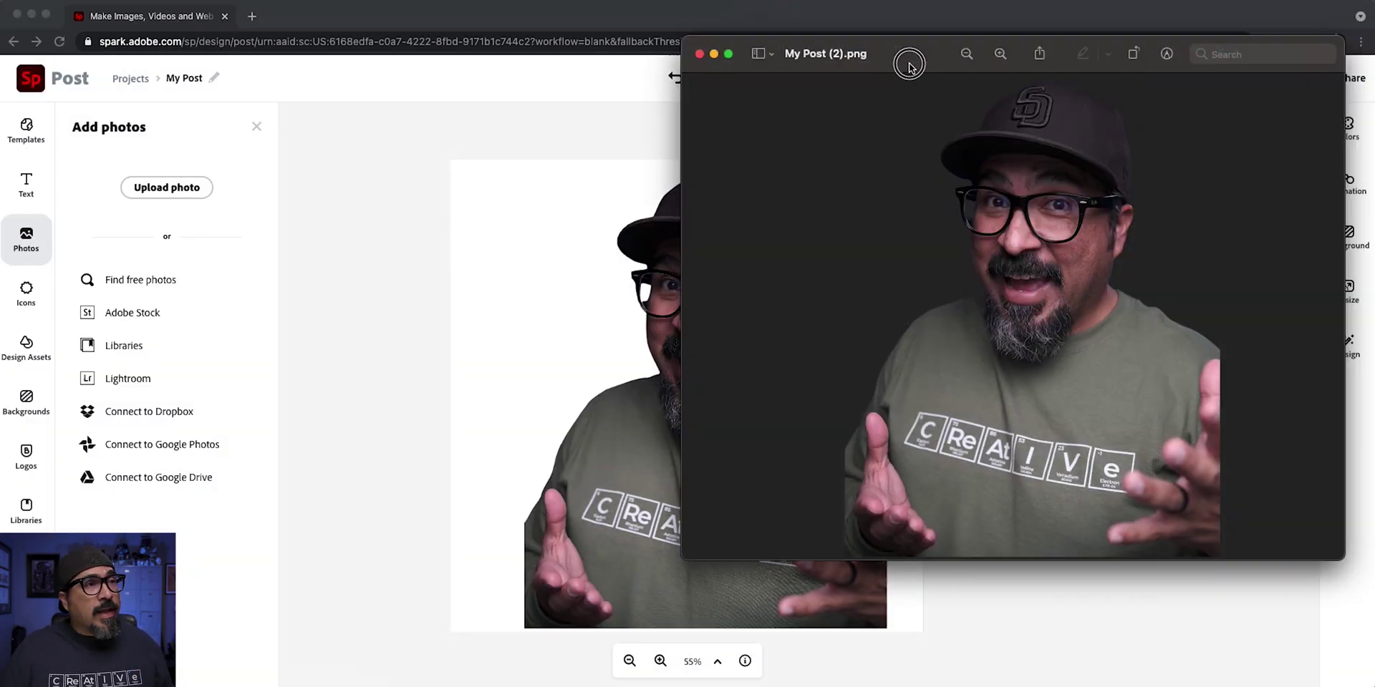
Centre the Preview window showing My Post (2).png with the presenter cutout on transparency.
{"action": "left_click_drag", "start_coordinate": [908, 61], "coordinate": [580, 134]}
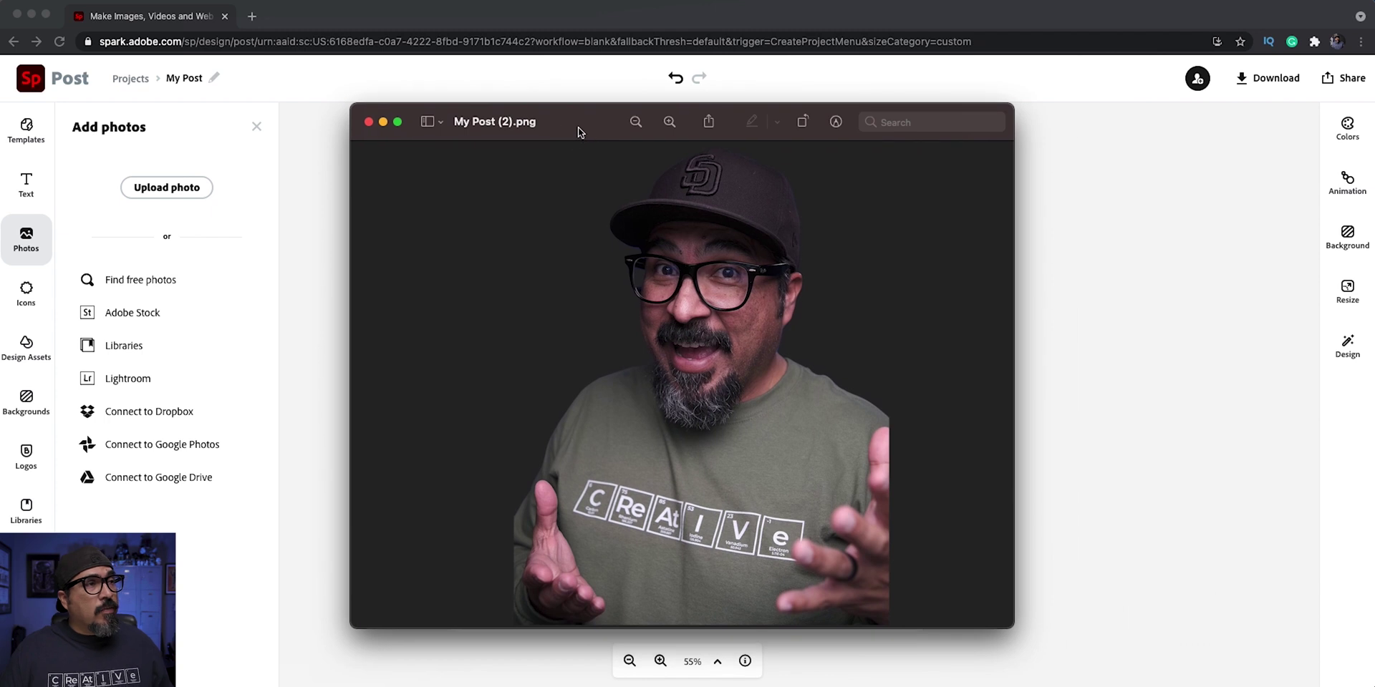